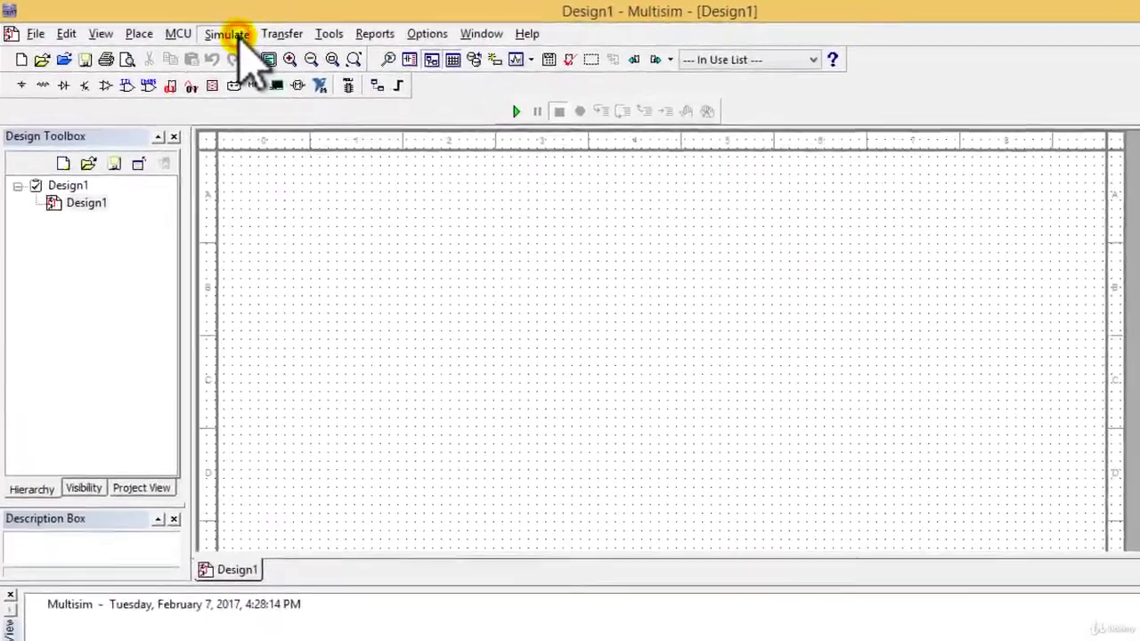
Show the Simulate menu's Instruments submenu listing the available instruments.
{"action": "left_click", "coordinate": [195, 28]}
{"action": "mouse_move", "coordinate": [299, 138]}
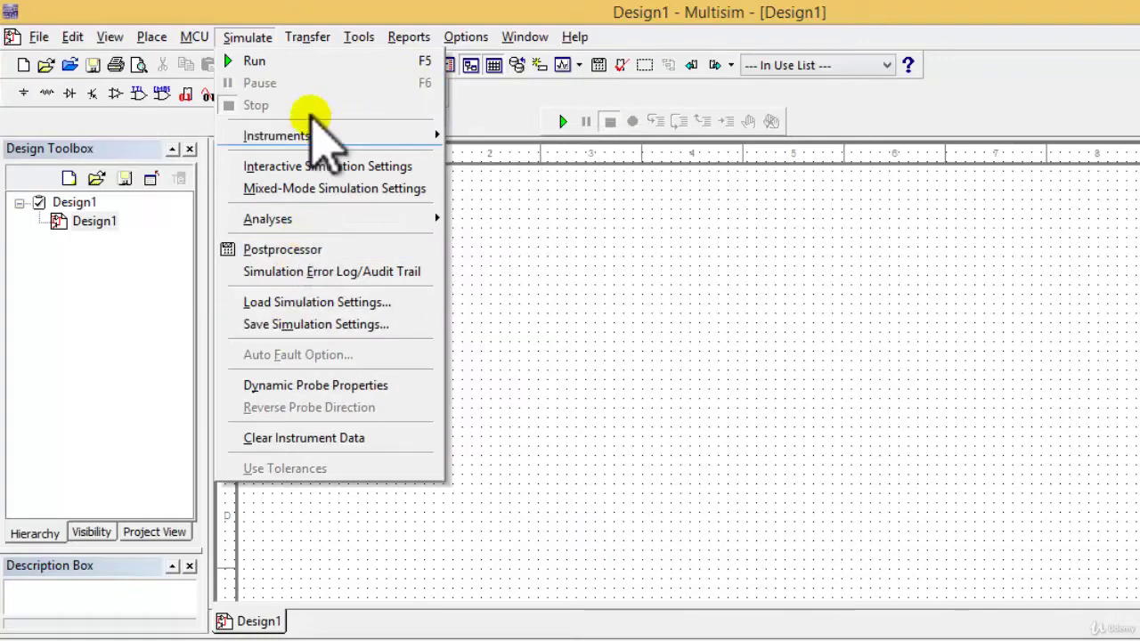
Look over the MCU menu, then view the Simulate > Analyses list of analysis types.
{"action": "mouse_move", "coordinate": [190, 41]}
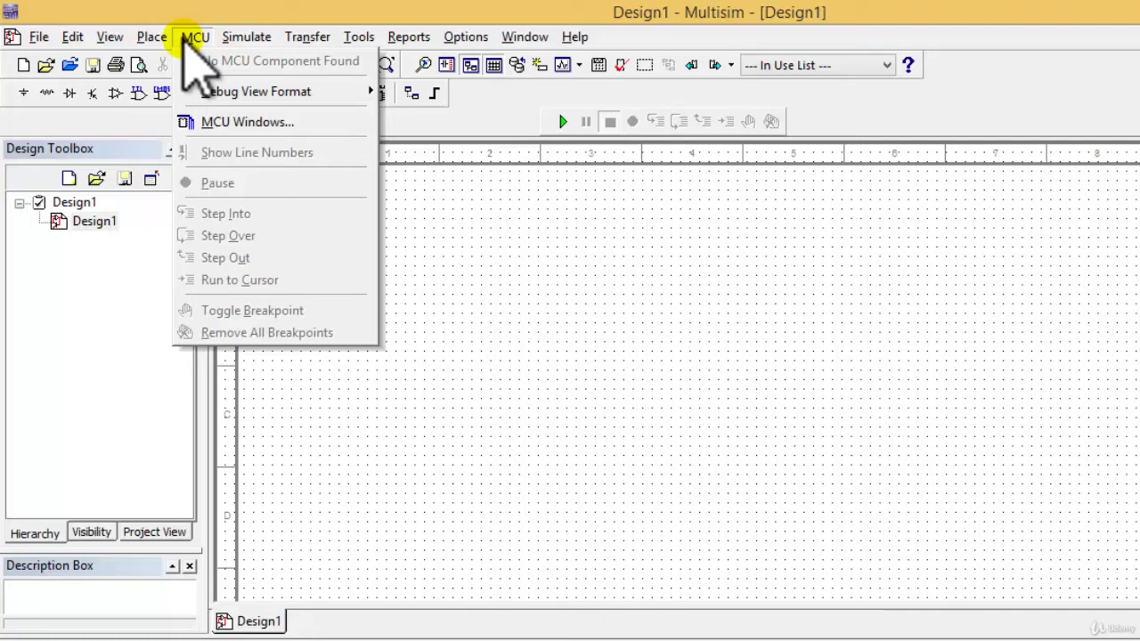
{"action": "left_click", "coordinate": [87, 363]}
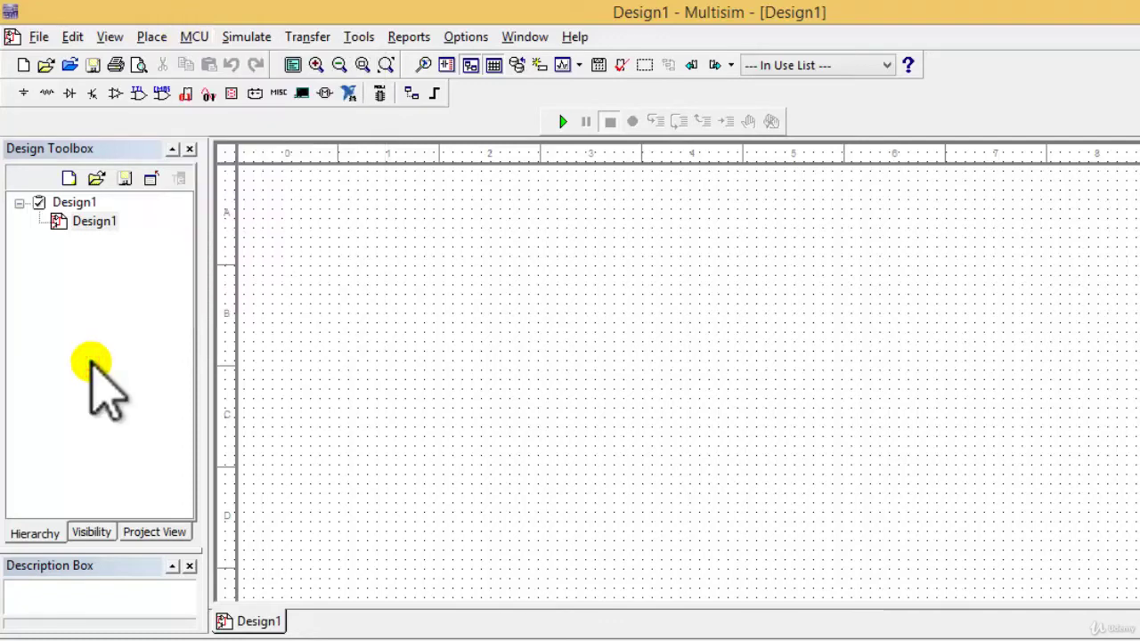
{"action": "left_click", "coordinate": [192, 38]}
{"action": "mouse_move", "coordinate": [247, 37]}
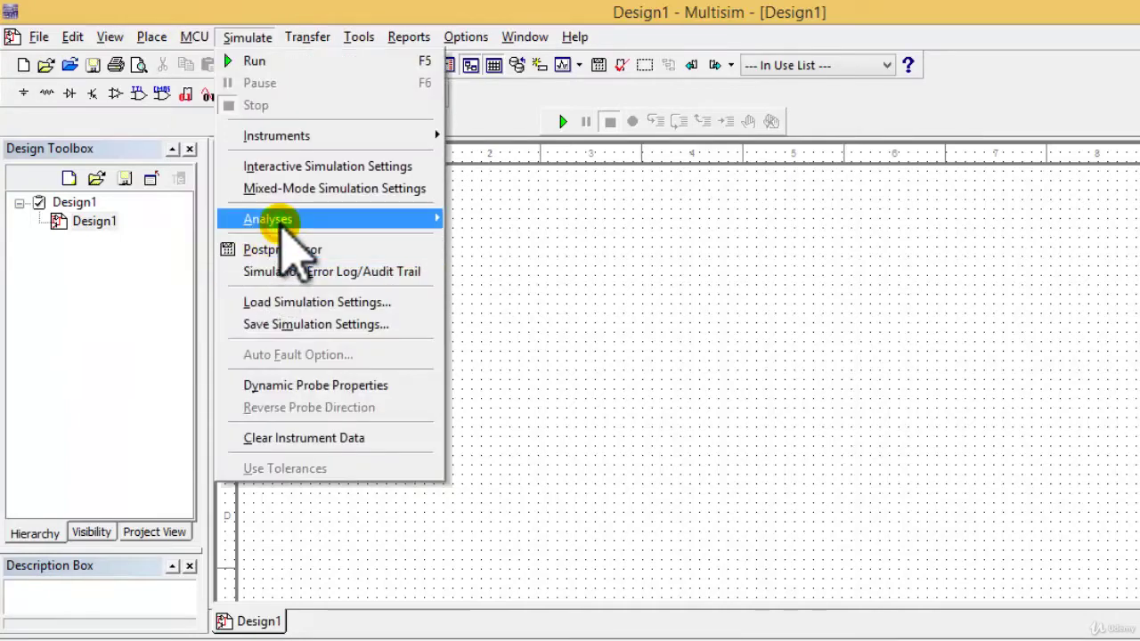
{"action": "mouse_move", "coordinate": [278, 223]}
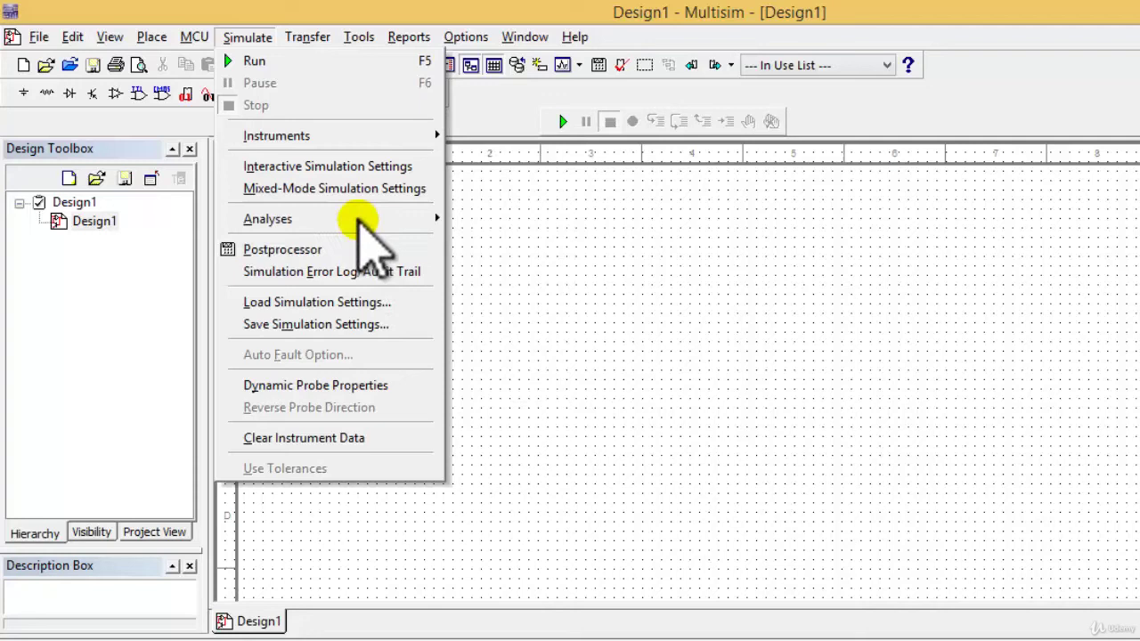
{"action": "mouse_move", "coordinate": [358, 218]}
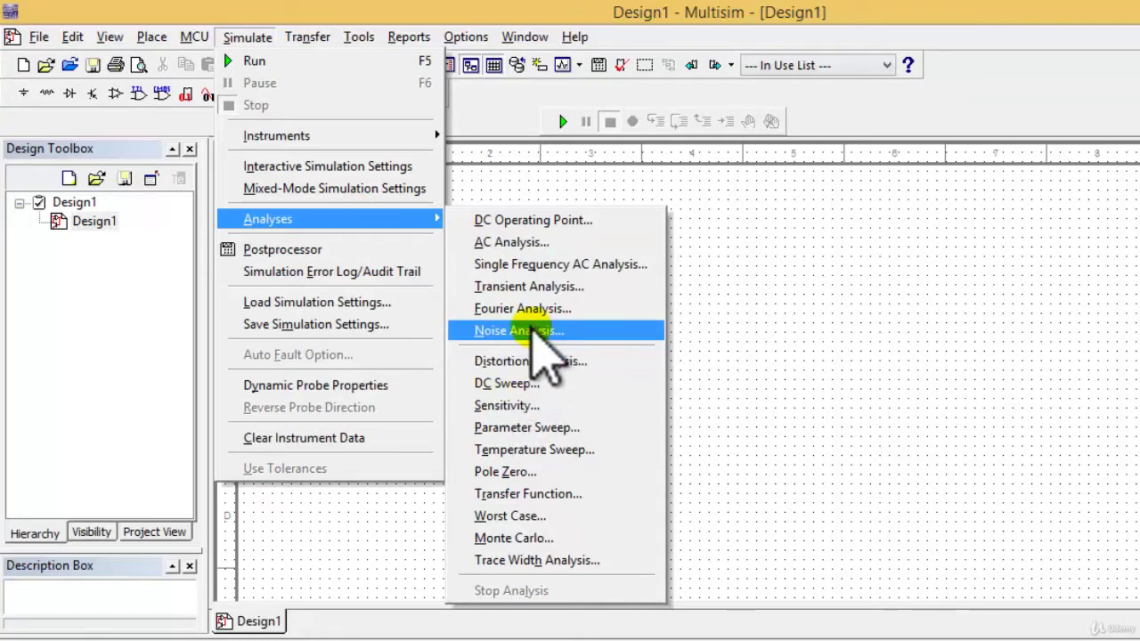
Browse the Edit, View and Place > Connectors menus, then choose Place > New Subcircuit.
{"action": "key", "text": "Escape"}
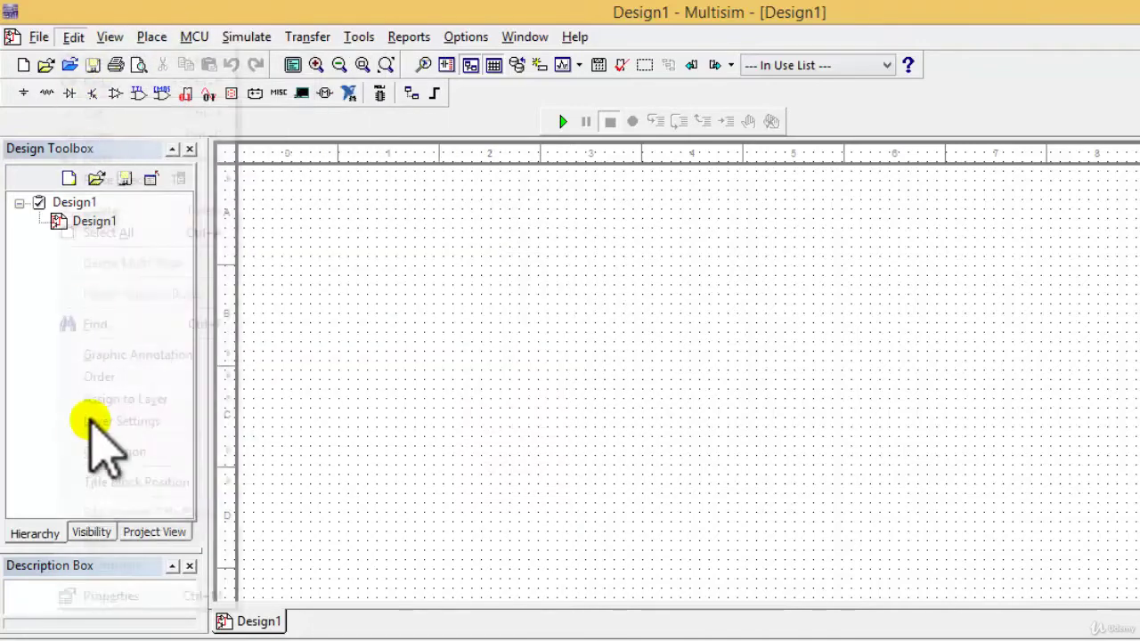
{"action": "left_click", "coordinate": [18, 361]}
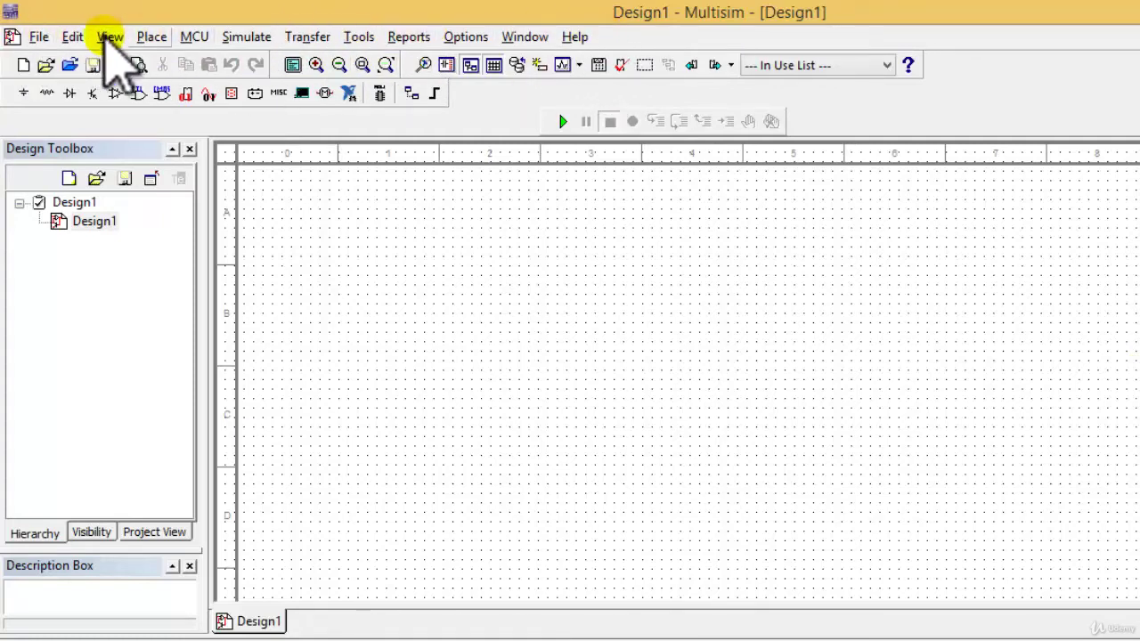
{"action": "left_click", "coordinate": [40, 38]}
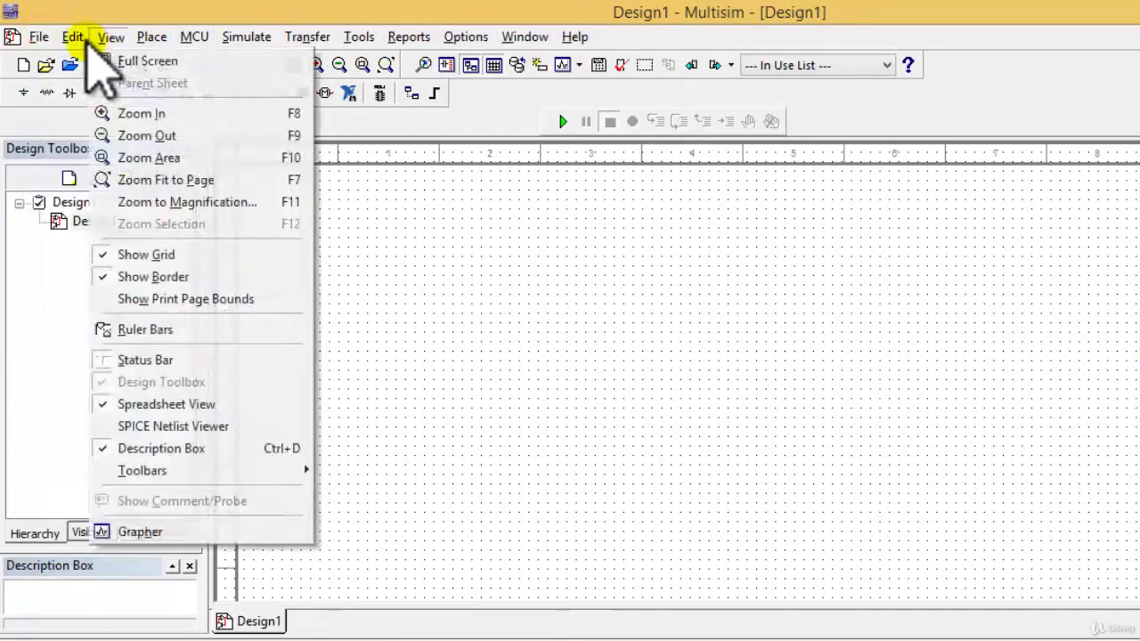
{"action": "mouse_move", "coordinate": [75, 28]}
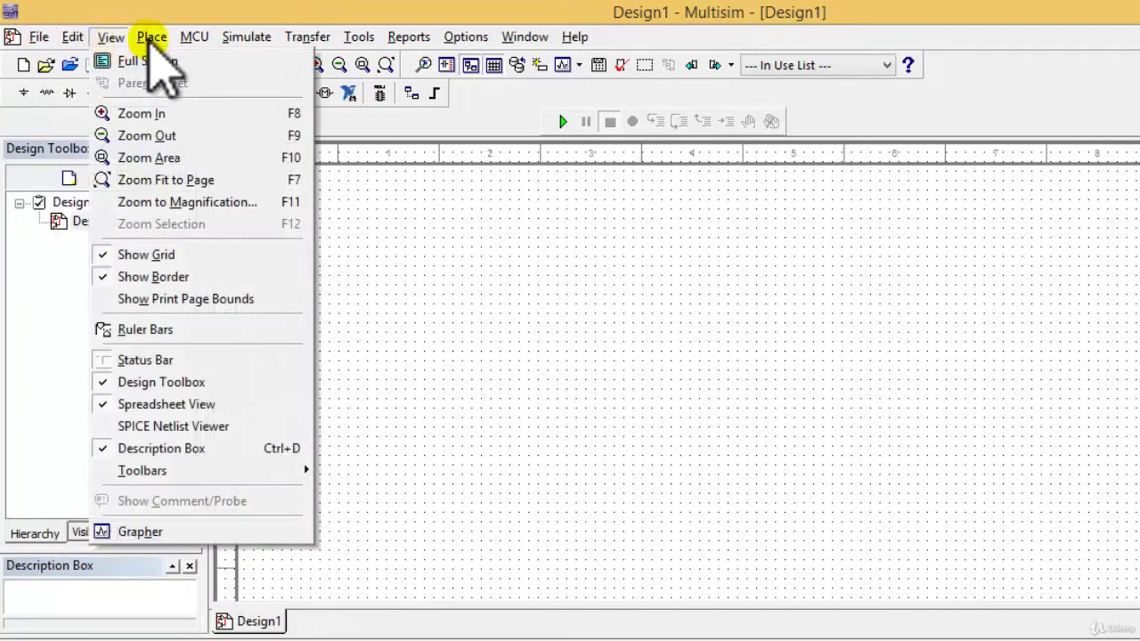
{"action": "mouse_move", "coordinate": [151, 37]}
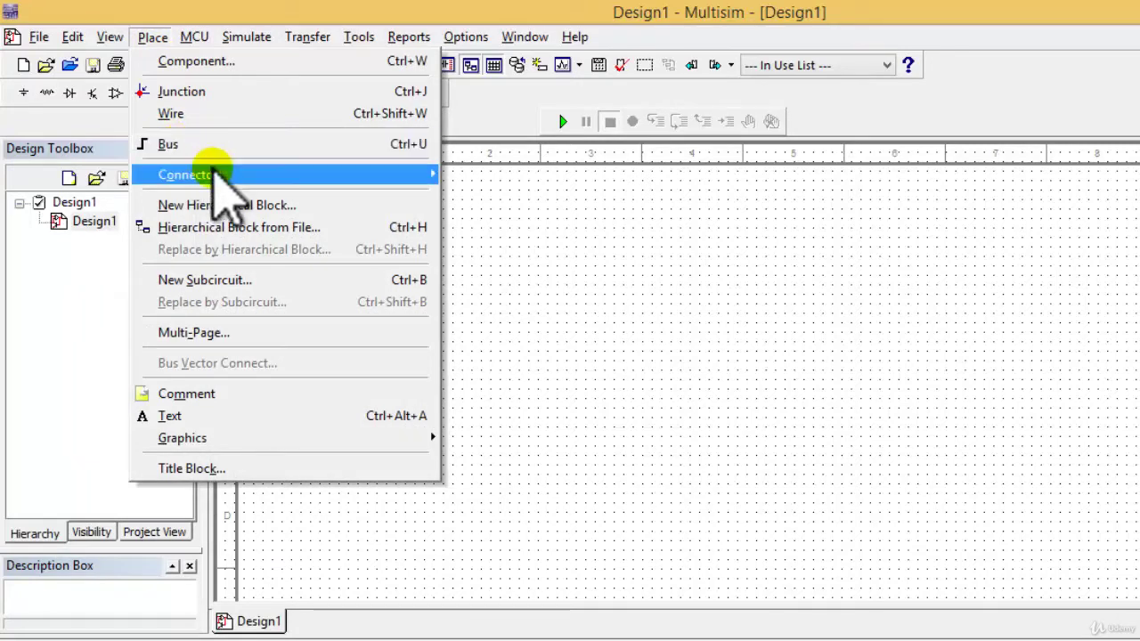
{"action": "mouse_move", "coordinate": [216, 171]}
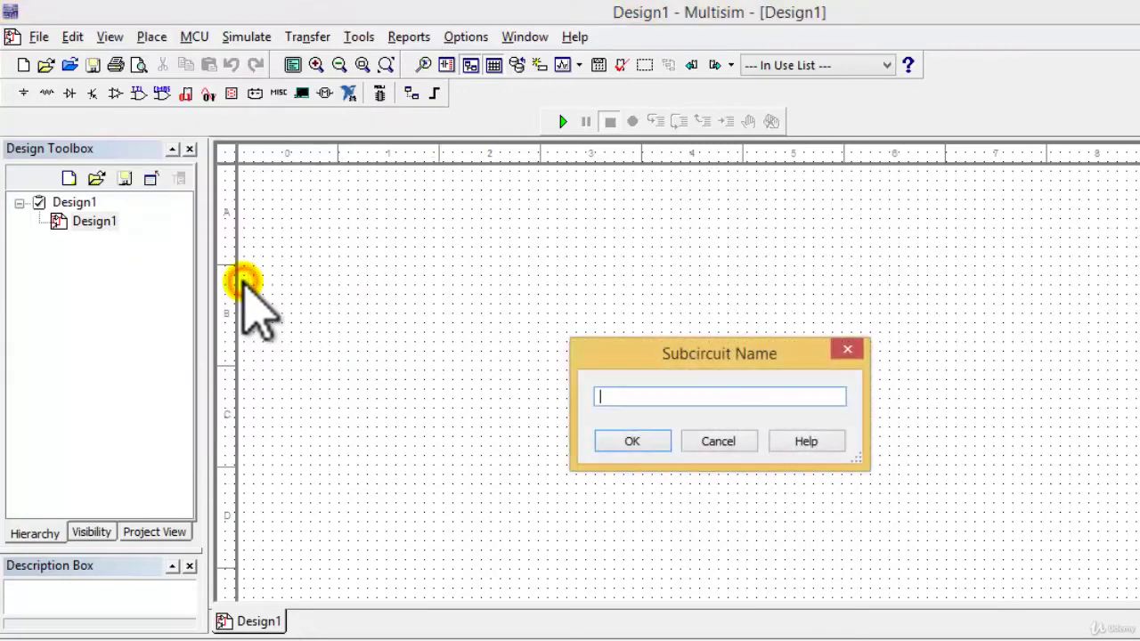
Cancel the unnamed subcircuit and open the Place menu to its Graphics entry.
{"action": "left_click", "coordinate": [717, 440]}
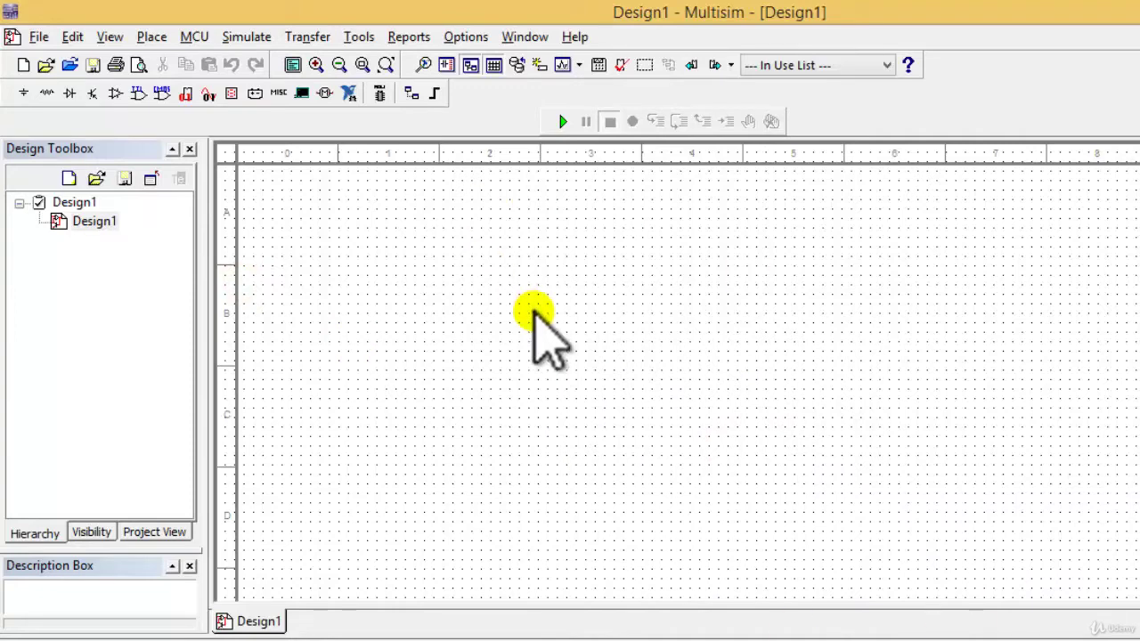
{"action": "left_click", "coordinate": [153, 37]}
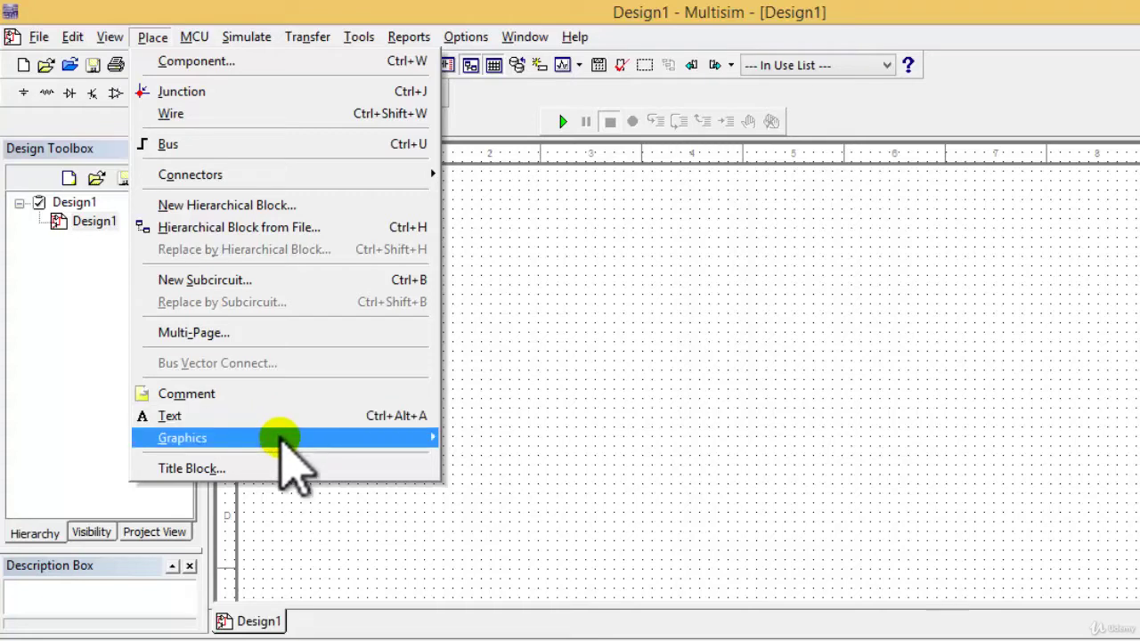
Look through Place > Graphics, then choose Title Block… to browse the titleblocks folder's .tb7 files.
{"action": "mouse_move", "coordinate": [331, 438]}
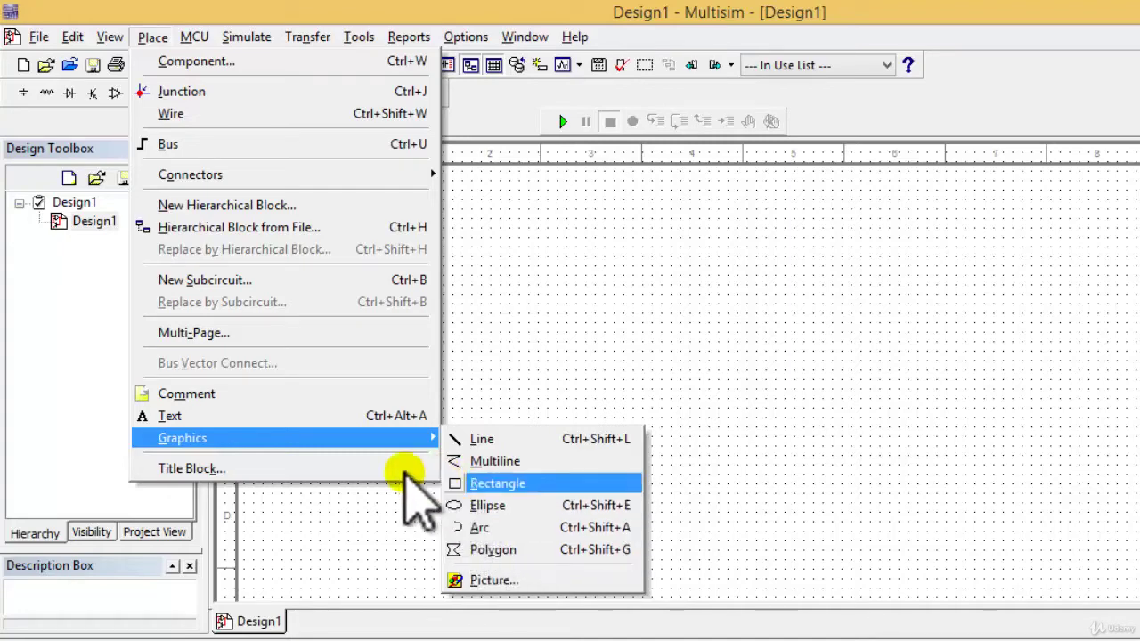
{"action": "left_click", "coordinate": [347, 465]}
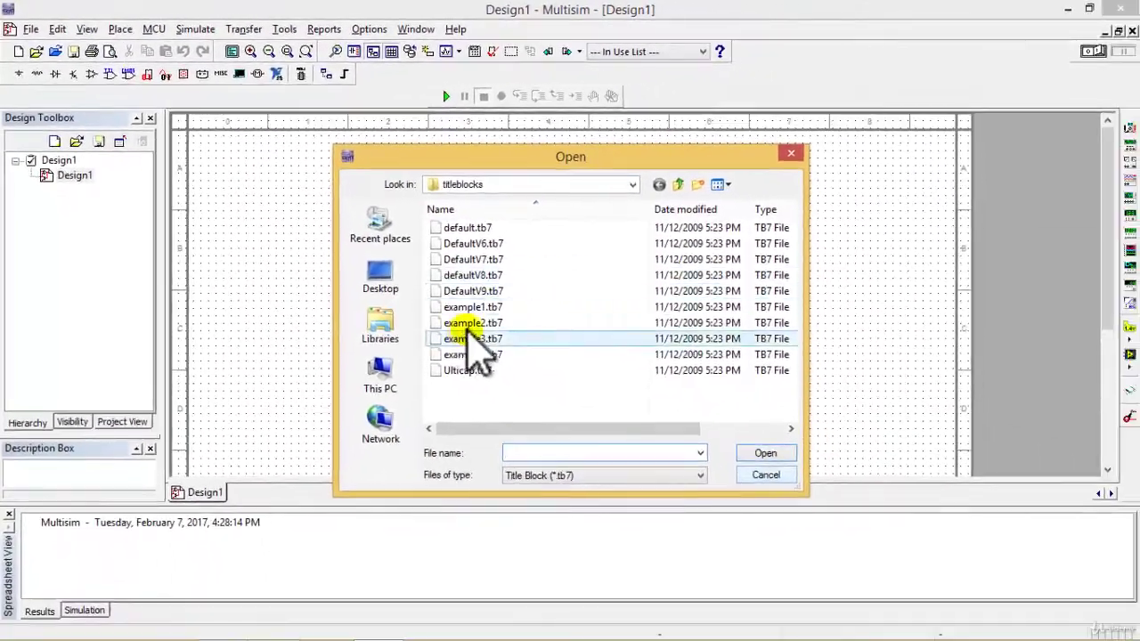
Place the example1.tb7 title block and drag it to the sheet's top-right corner.
{"action": "left_click", "coordinate": [485, 308]}
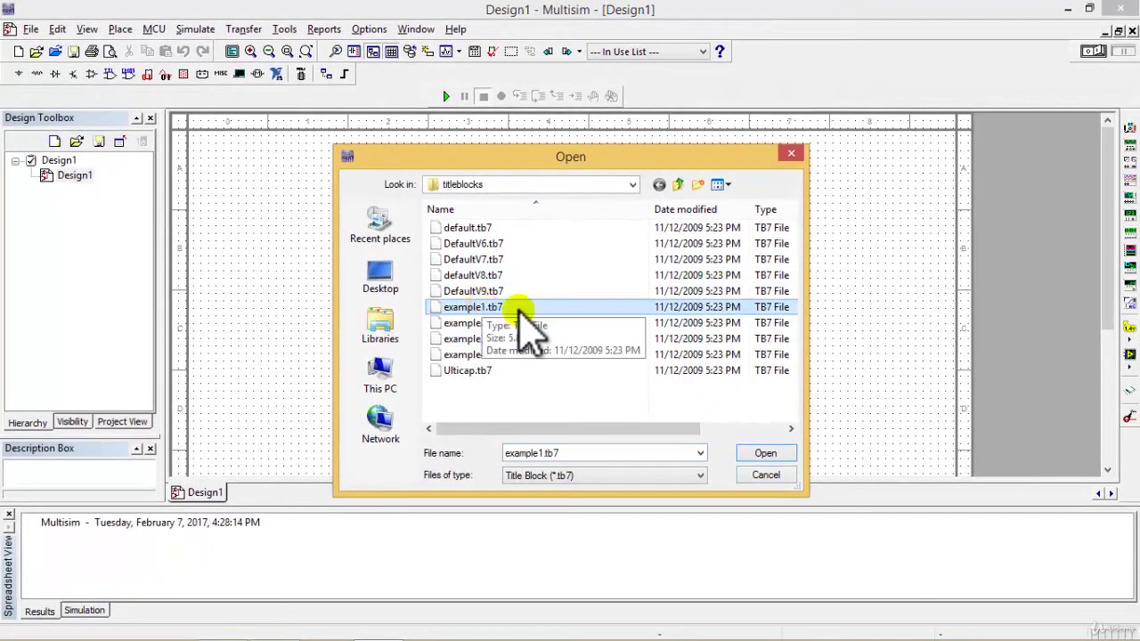
{"action": "left_click", "coordinate": [766, 453]}
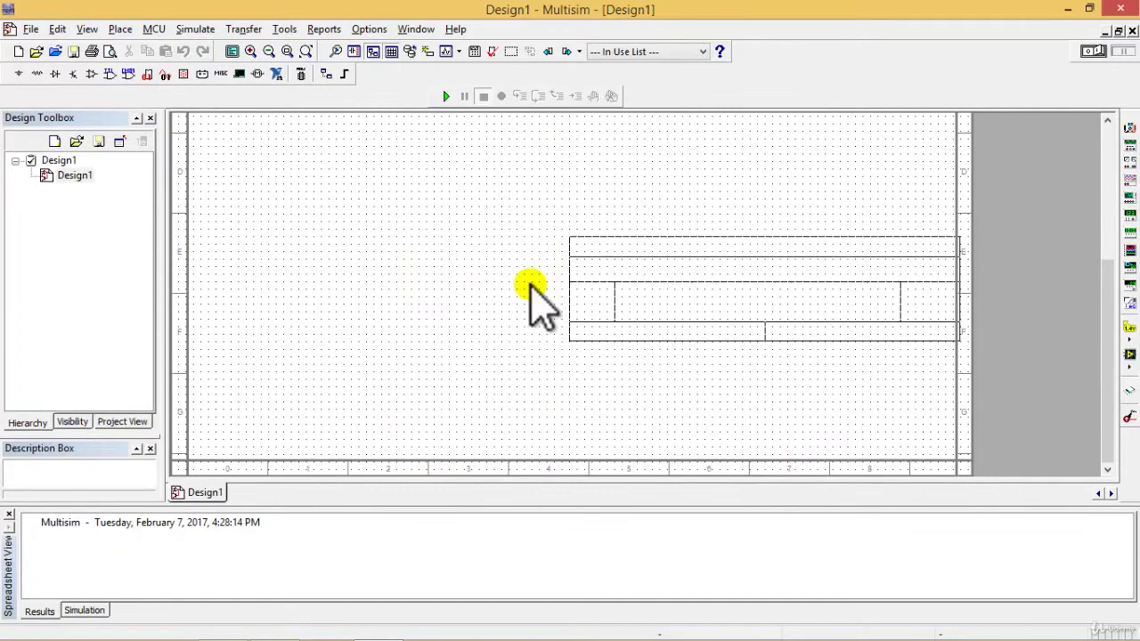
{"action": "key", "text": "Escape"}
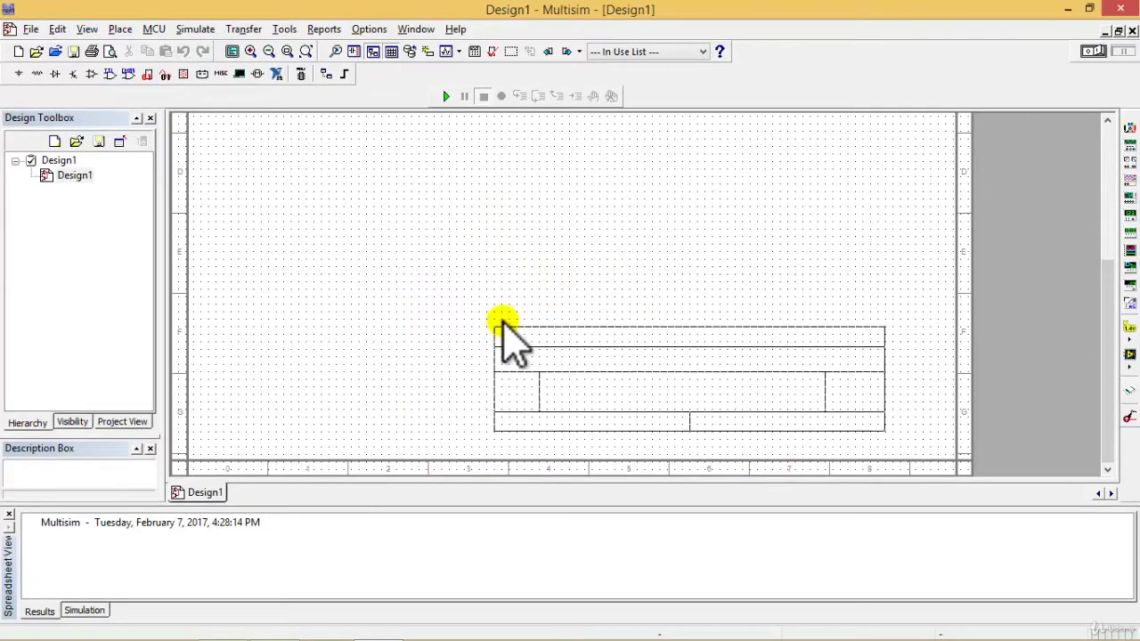
{"action": "left_click", "coordinate": [534, 329]}
{"action": "left_click_drag", "start_coordinate": [579, 329], "coordinate": [600, 170]}
Select the example1 title block and delete it, leaving the sheet empty.
{"action": "scroll", "coordinate": [603, 171], "scroll_direction": "down", "scroll_amount": 3}
{"action": "scroll", "coordinate": [341, 238], "scroll_direction": "up", "scroll_amount": 3}
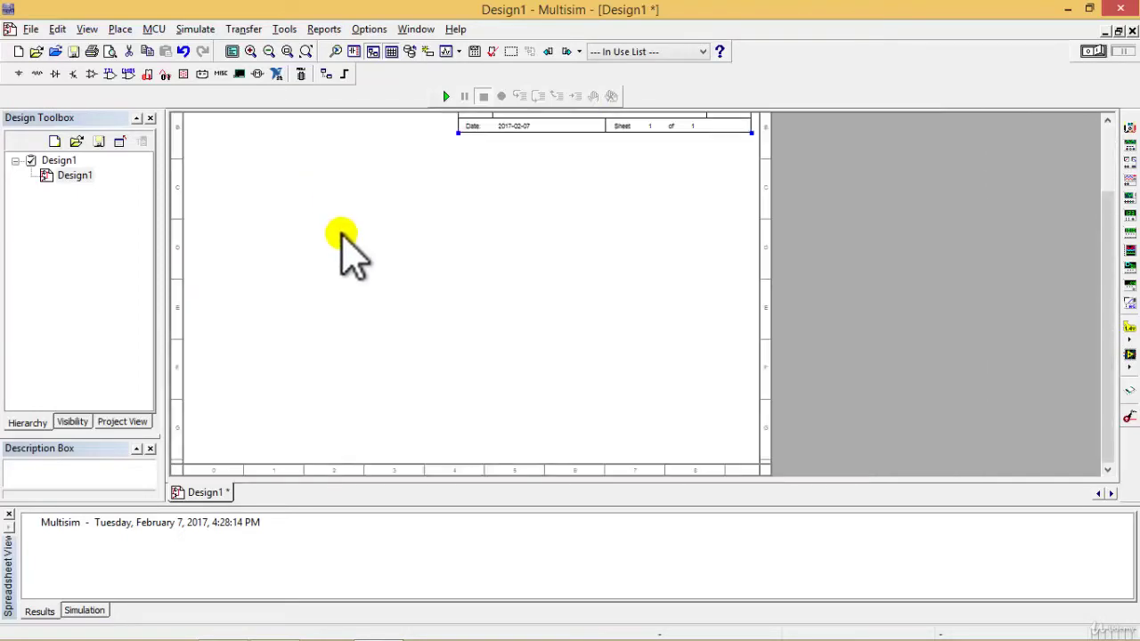
{"action": "left_click_drag", "start_coordinate": [1109, 378], "coordinate": [1095, 247]}
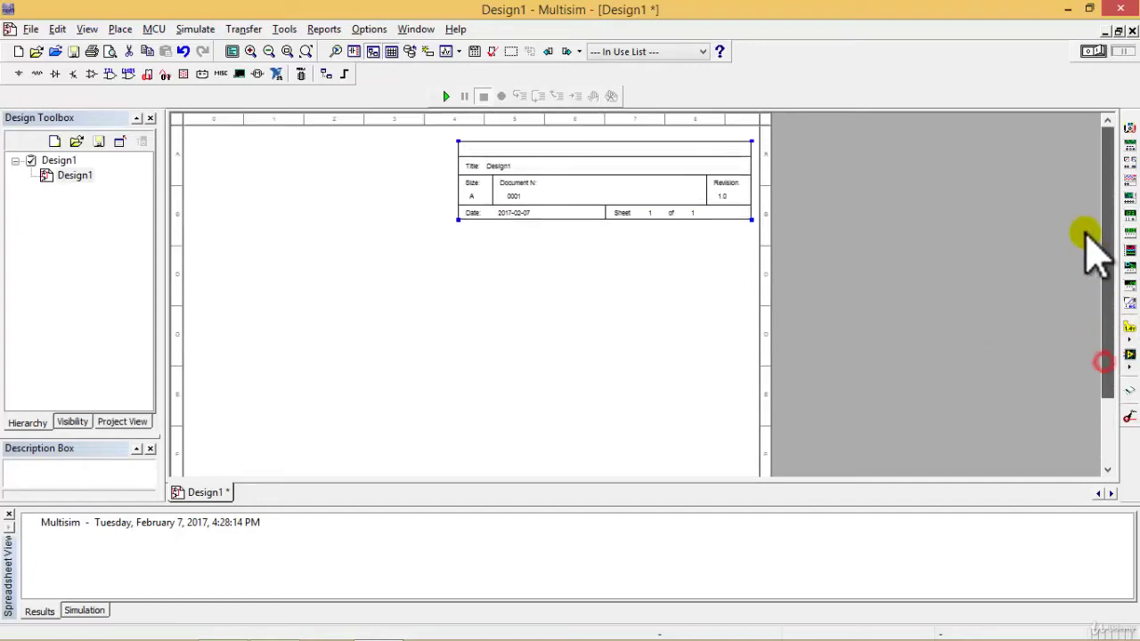
{"action": "scroll", "coordinate": [611, 297], "scroll_direction": "up", "scroll_amount": 2}
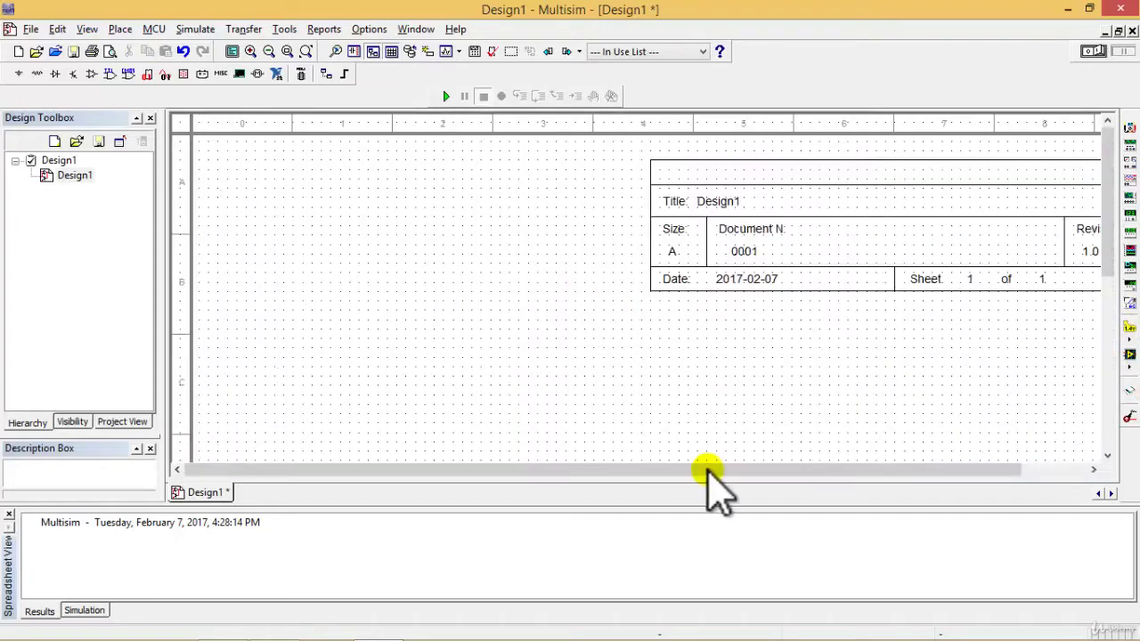
{"action": "left_click_drag", "start_coordinate": [707, 469], "coordinate": [783, 470]}
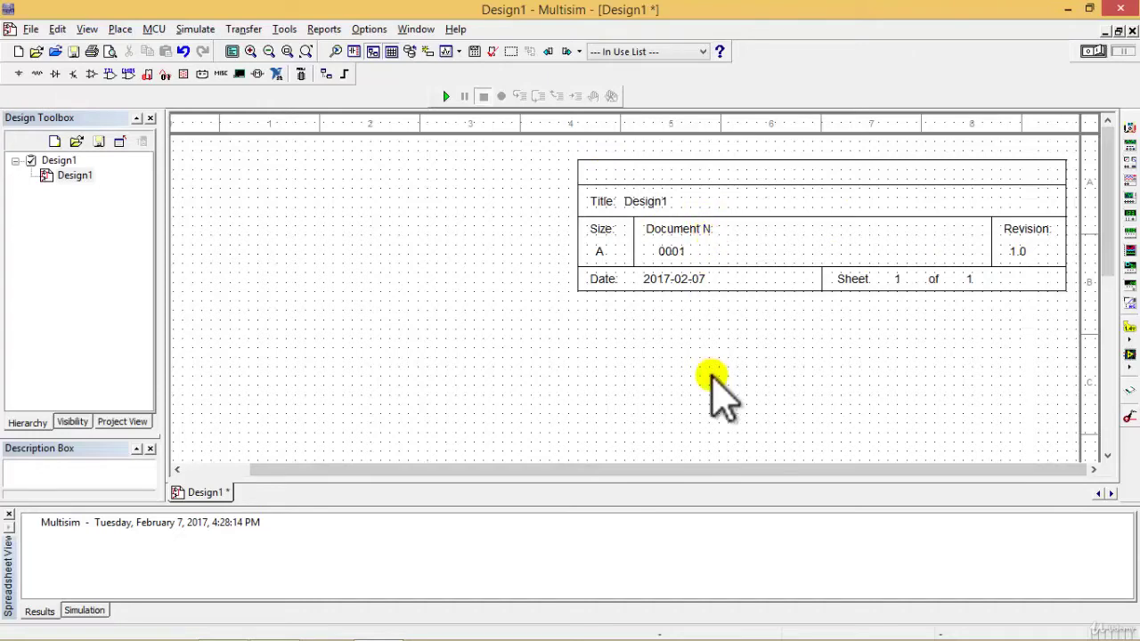
{"action": "left_click", "coordinate": [693, 161]}
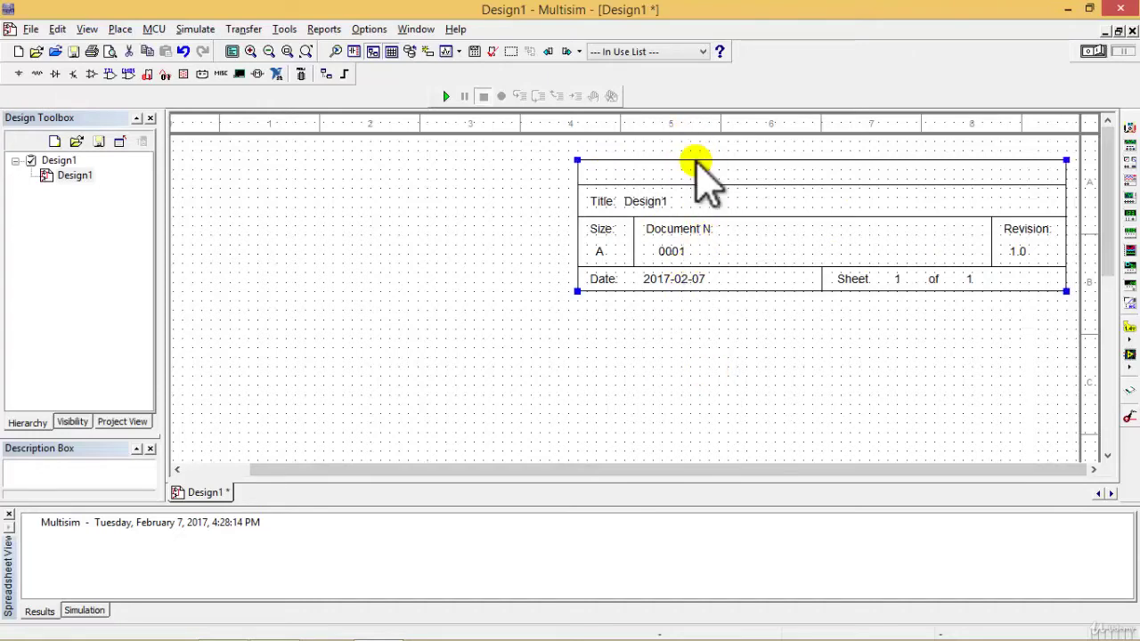
{"action": "key", "text": "Delete"}
{"action": "scroll", "coordinate": [635, 238], "scroll_direction": "down", "scroll_amount": 1}
{"action": "scroll", "coordinate": [541, 348], "scroll_direction": "down", "scroll_amount": 3}
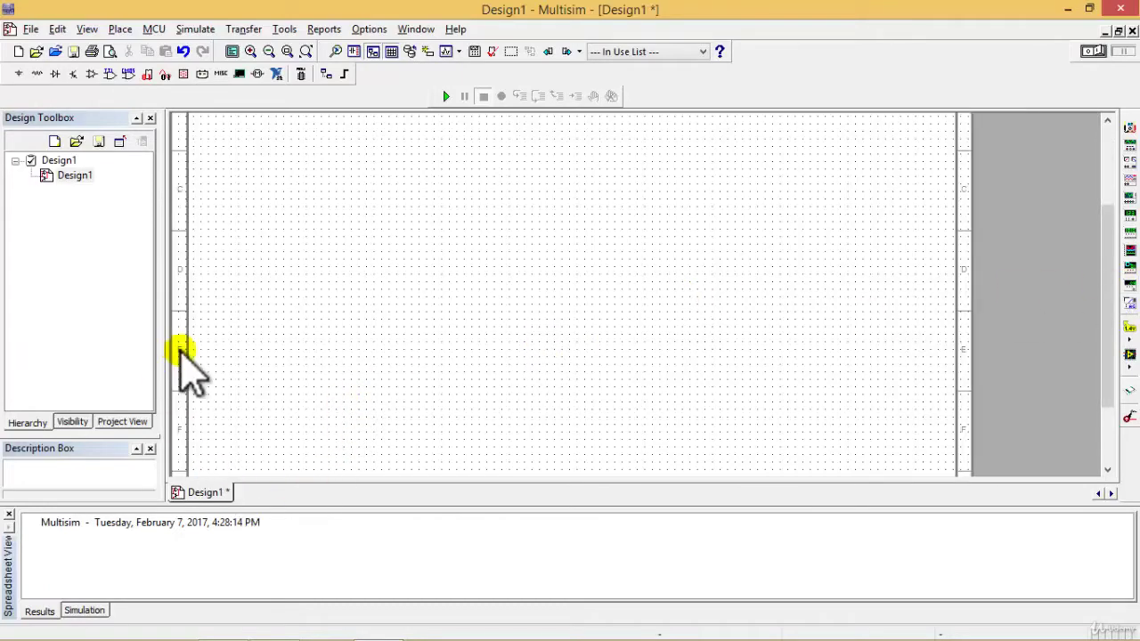
Select the Design1 sheet, view the MCU debugging commands, then move over to the Simulate menu.
{"action": "left_click", "coordinate": [61, 244]}
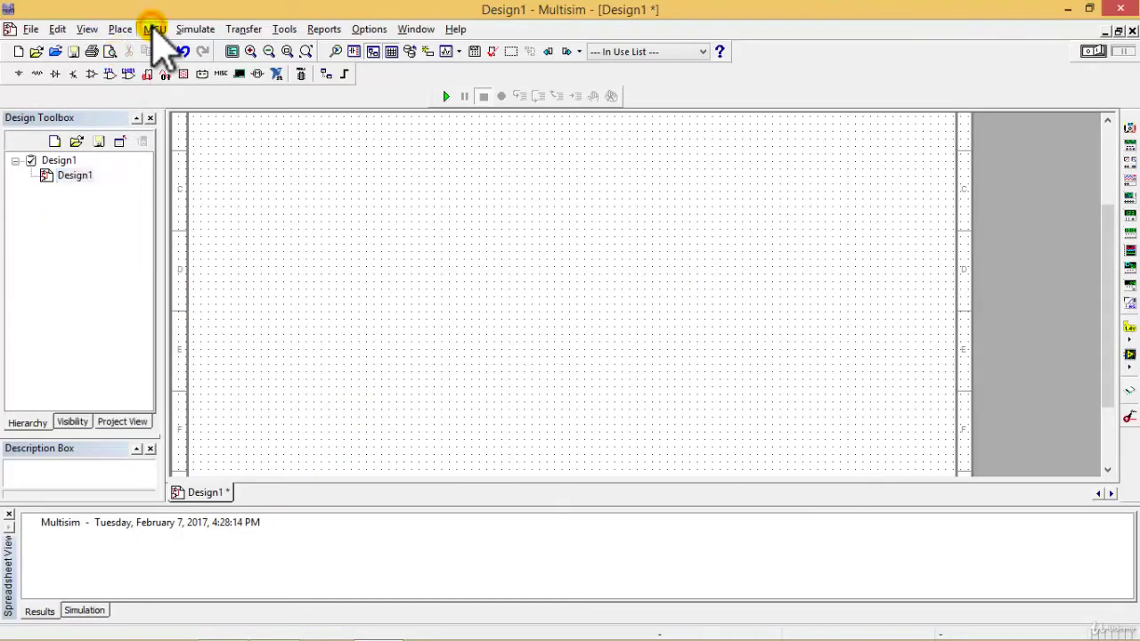
{"action": "left_click", "coordinate": [154, 29]}
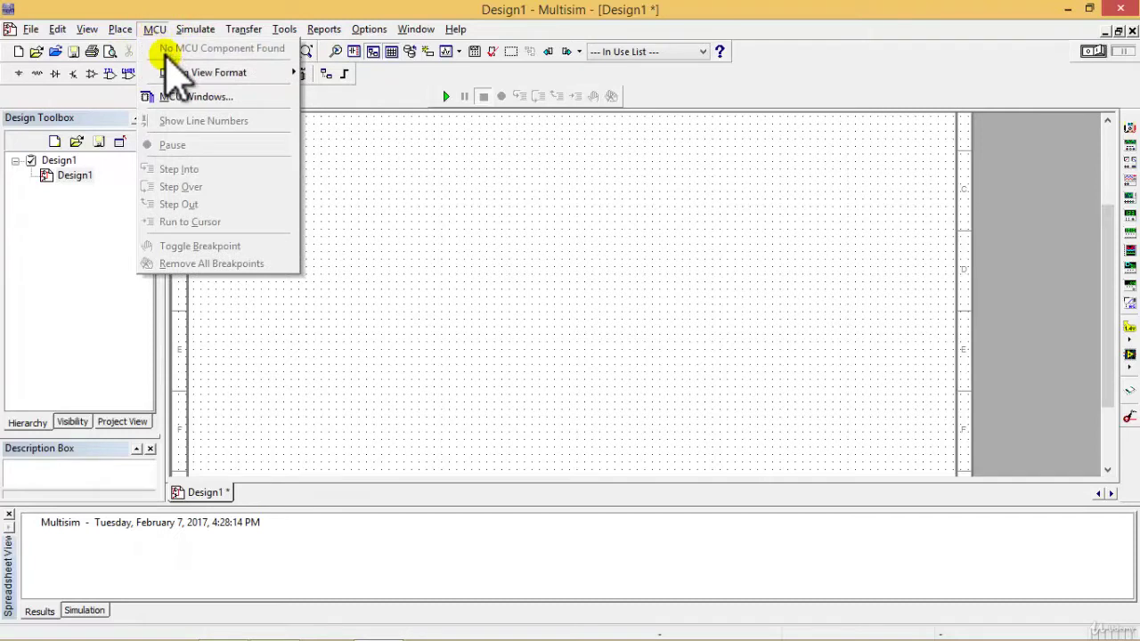
{"action": "mouse_move", "coordinate": [182, 76]}
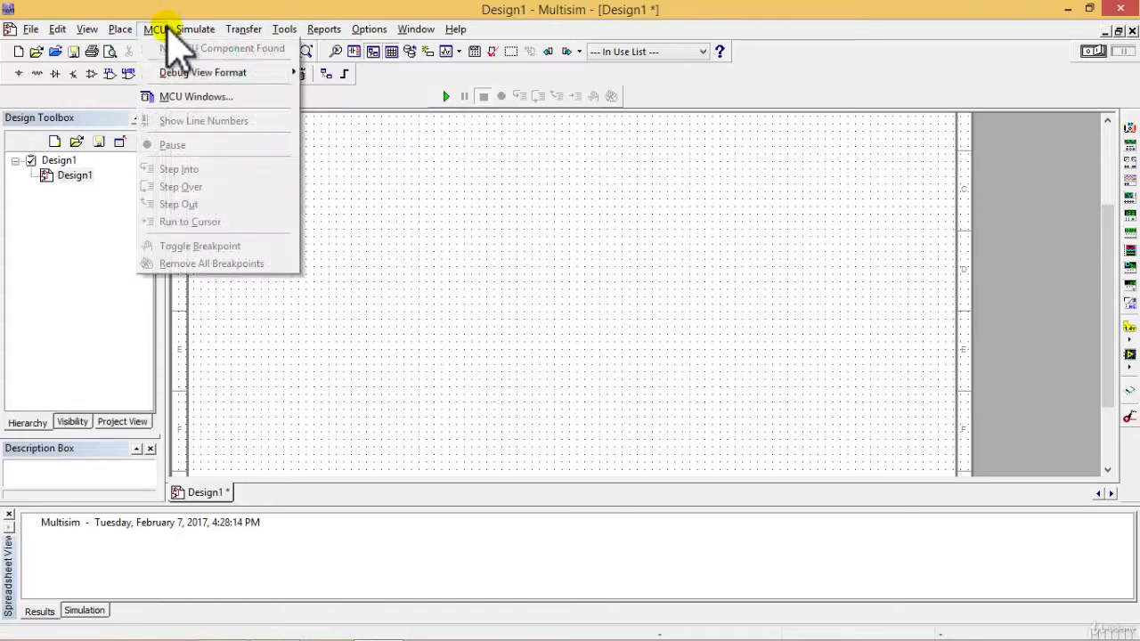
{"action": "left_click", "coordinate": [73, 278]}
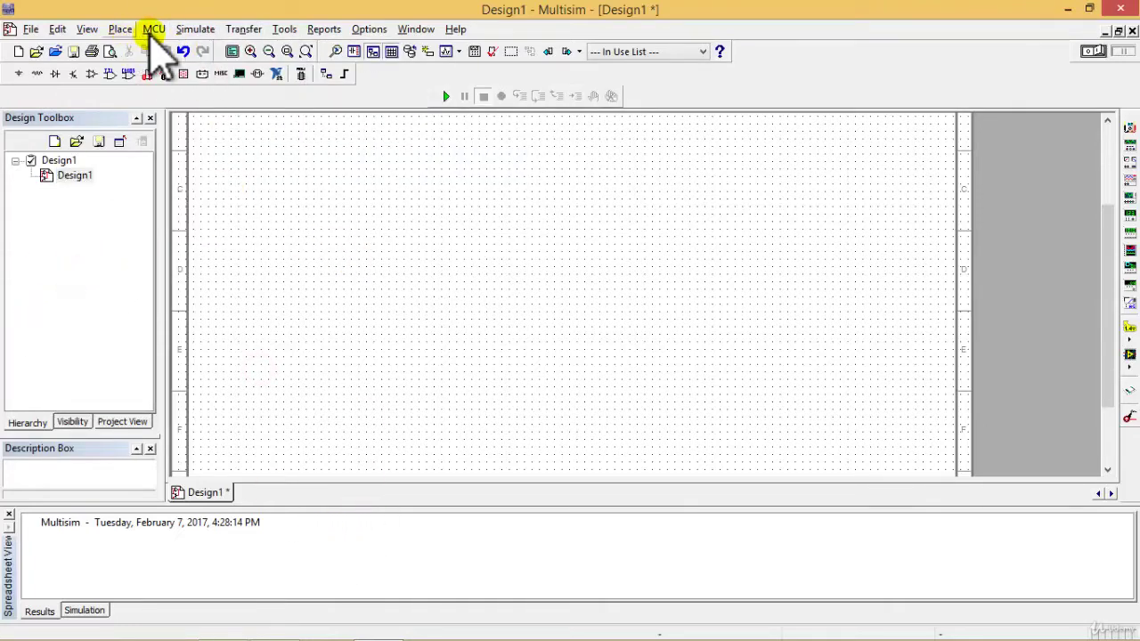
{"action": "left_click", "coordinate": [154, 30]}
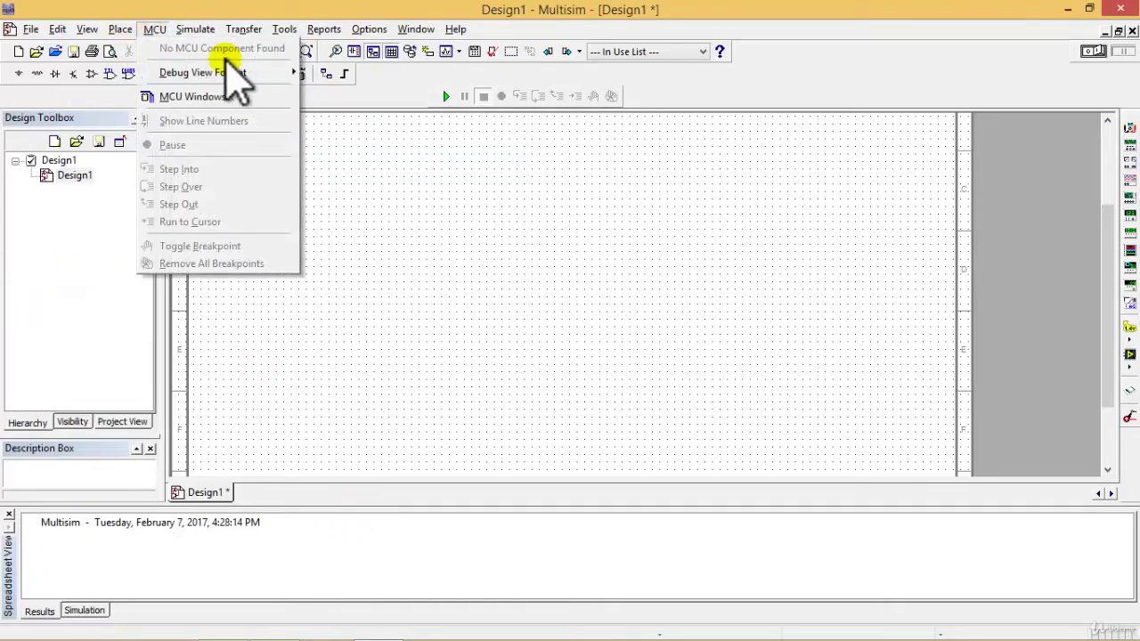
{"action": "mouse_move", "coordinate": [192, 29]}
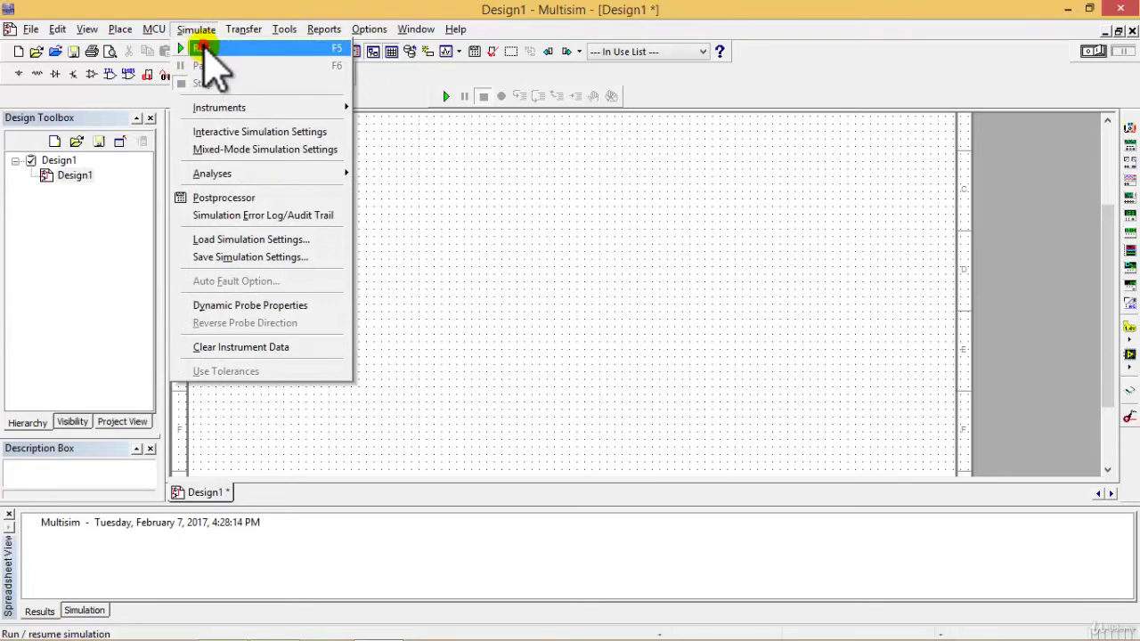
{"action": "left_click", "coordinate": [199, 47]}
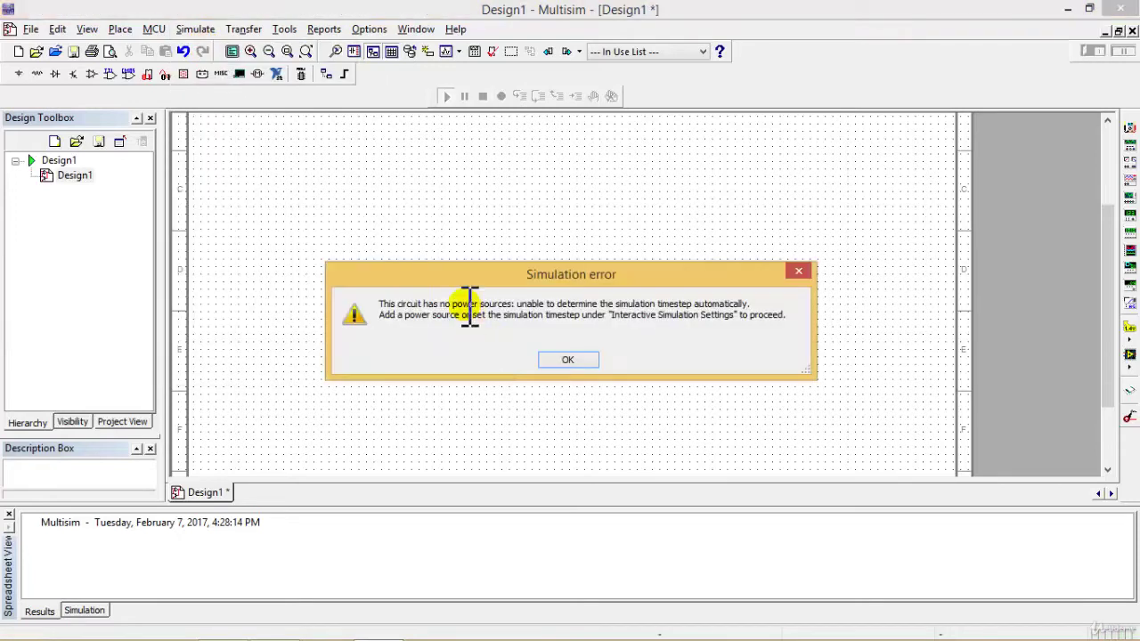
{"action": "left_click", "coordinate": [568, 359]}
{"action": "left_click", "coordinate": [247, 30]}
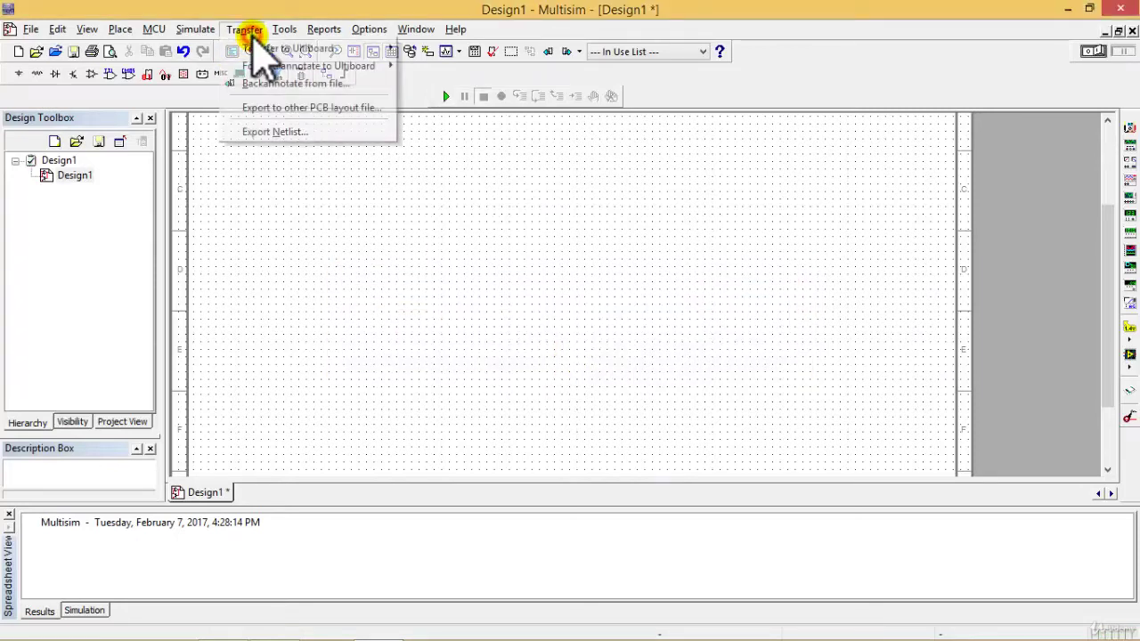
{"action": "mouse_move", "coordinate": [165, 28]}
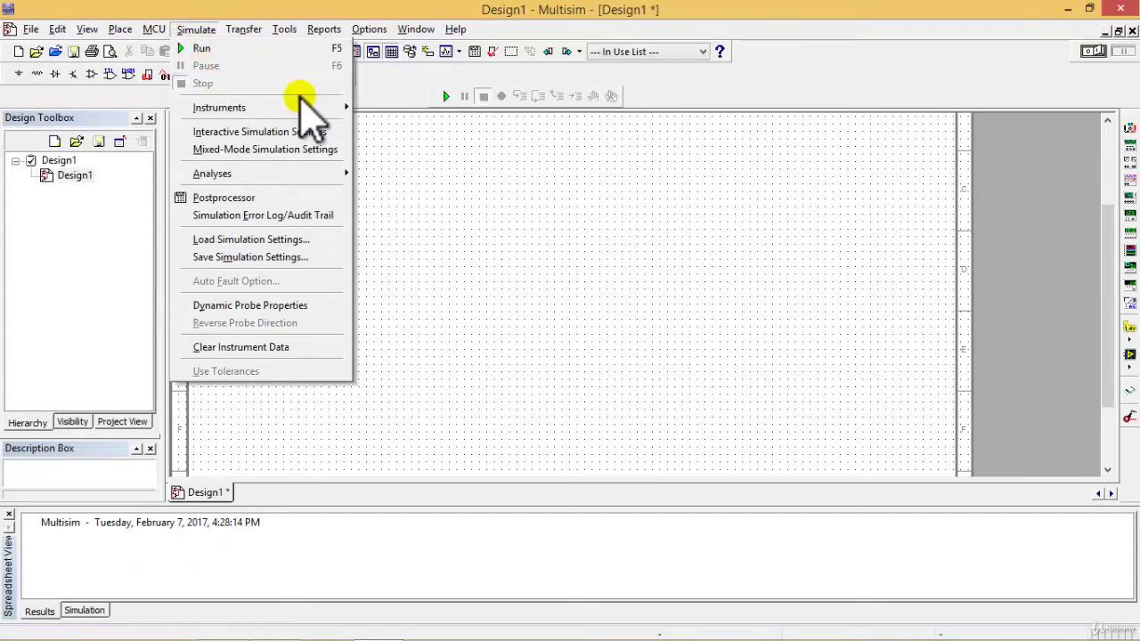
{"action": "left_click", "coordinate": [300, 106]}
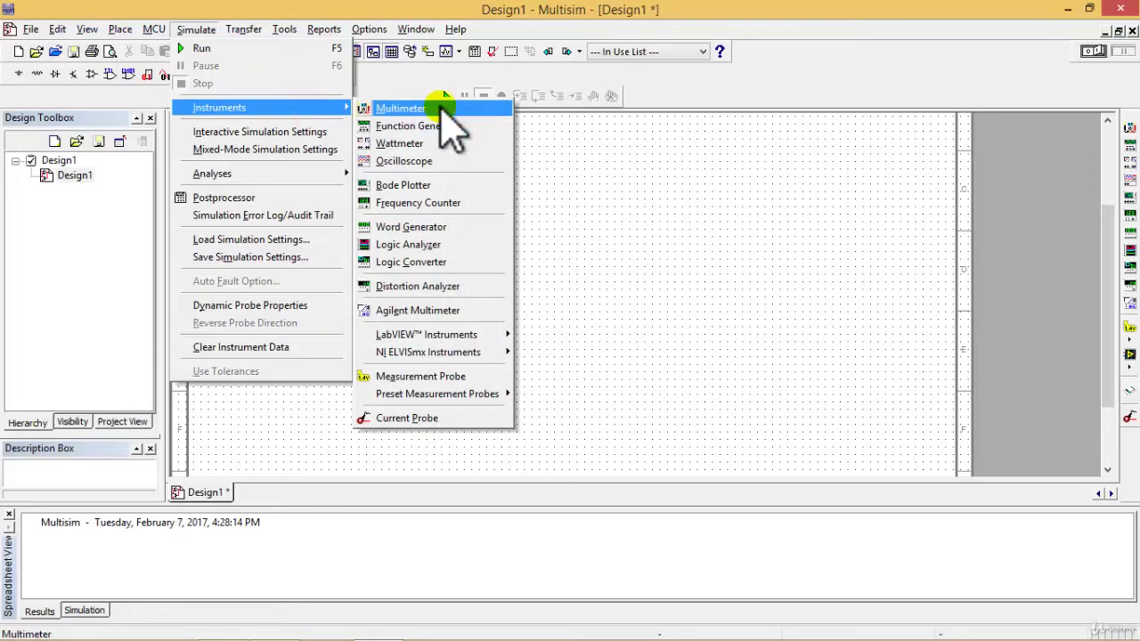
{"action": "mouse_move", "coordinate": [422, 336]}
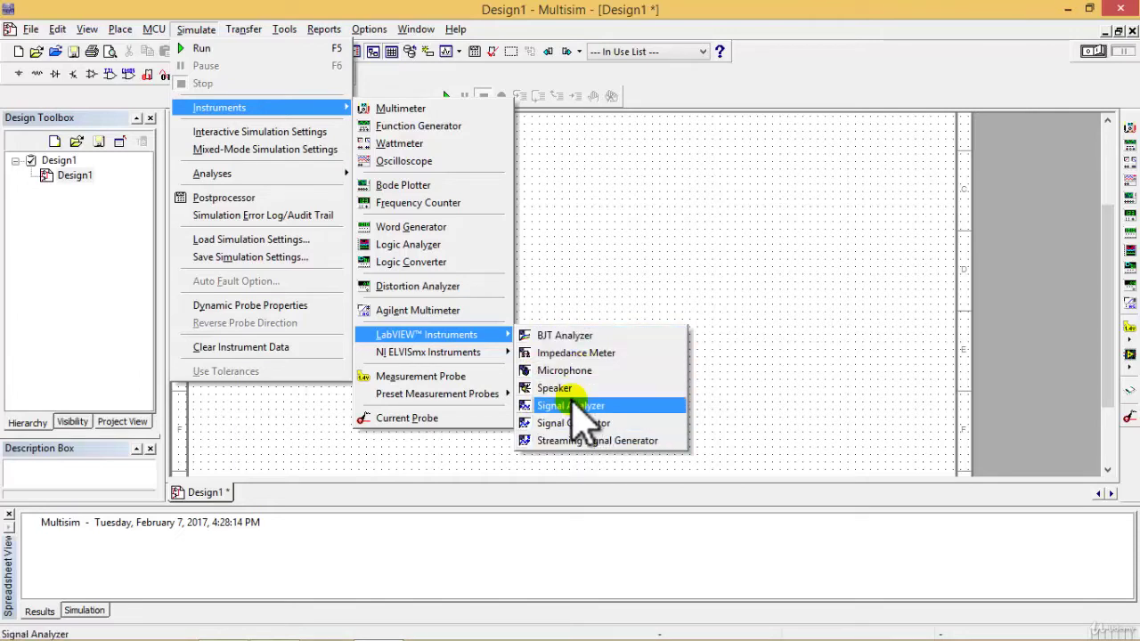
{"action": "mouse_move", "coordinate": [466, 356]}
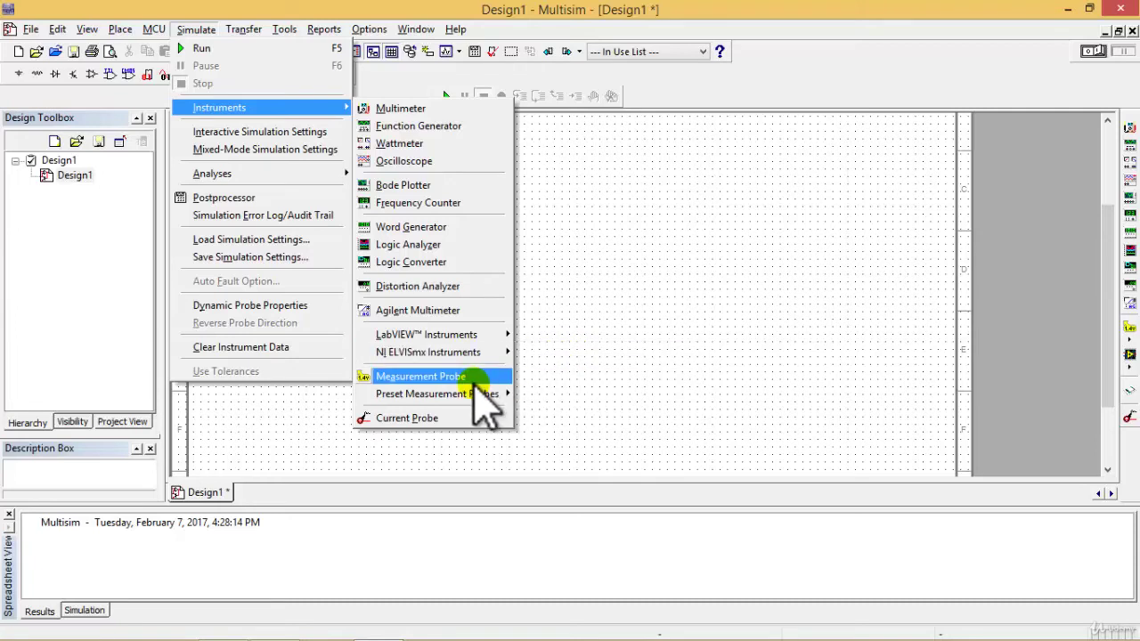
{"action": "mouse_move", "coordinate": [477, 400]}
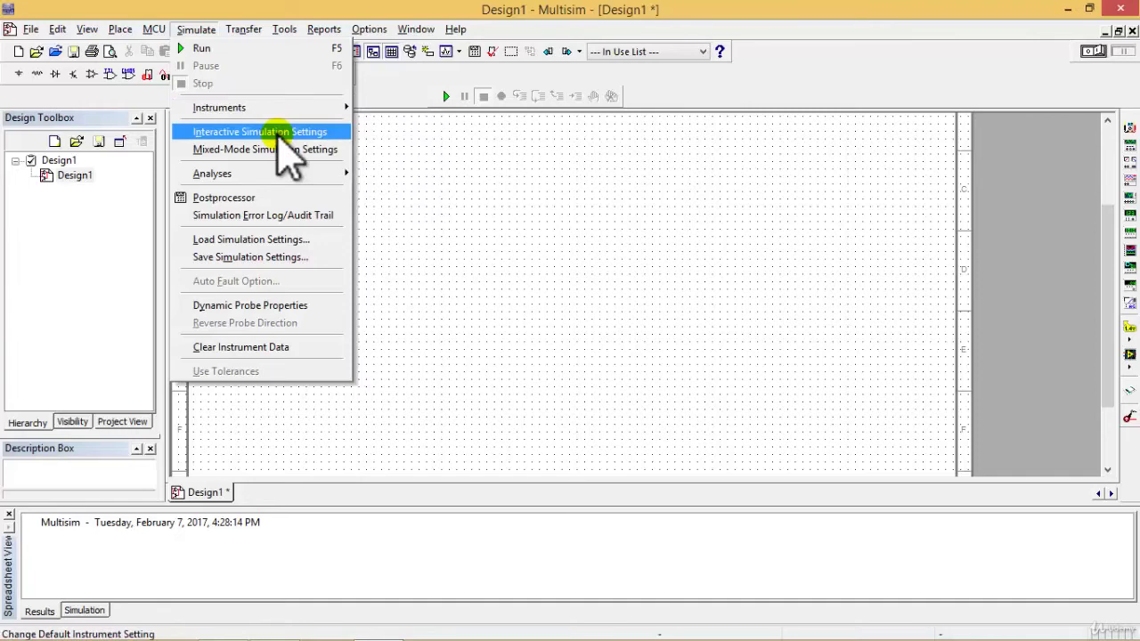
Review the Interactive Simulation Settings' Output, Analysis options and Initial conditions, closing with OK unchanged.
{"action": "left_click", "coordinate": [281, 133]}
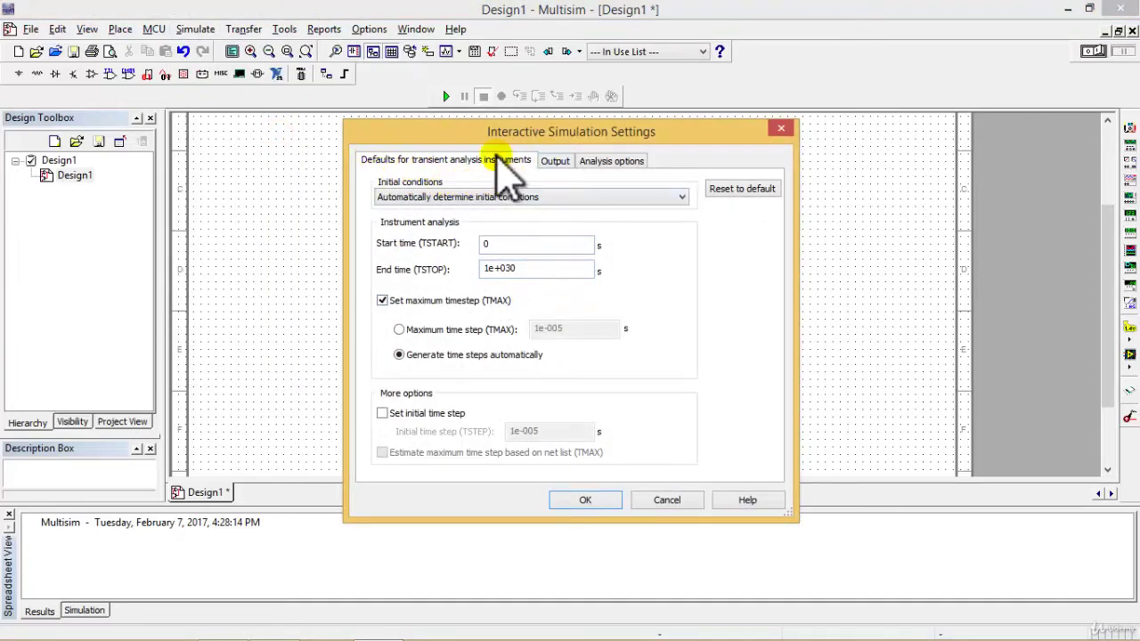
{"action": "left_click", "coordinate": [552, 160]}
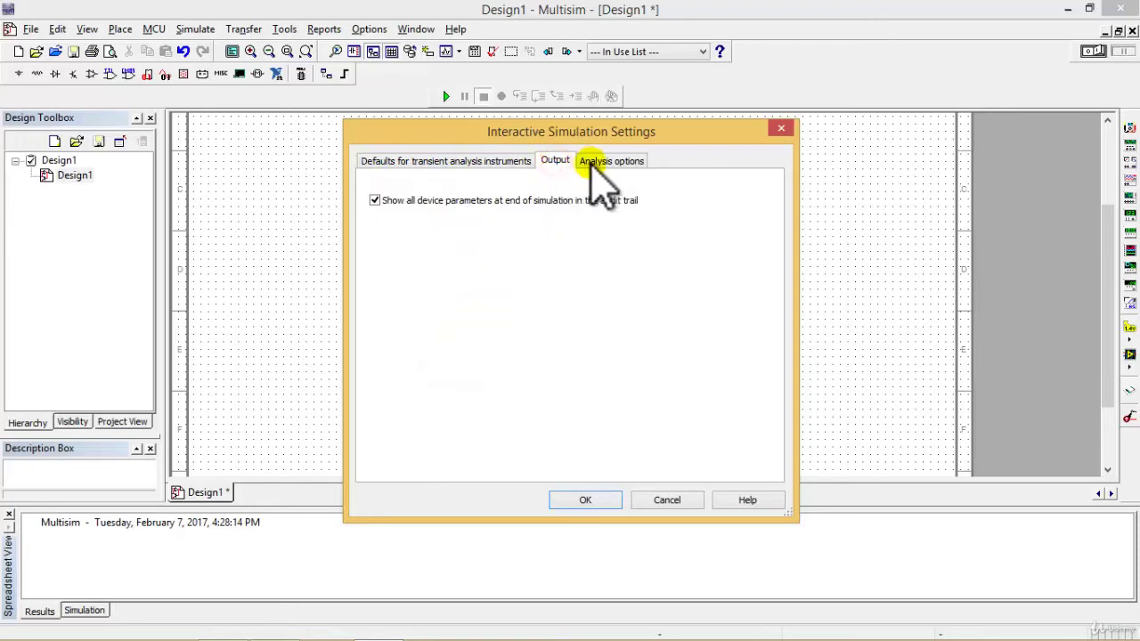
{"action": "left_click", "coordinate": [609, 161]}
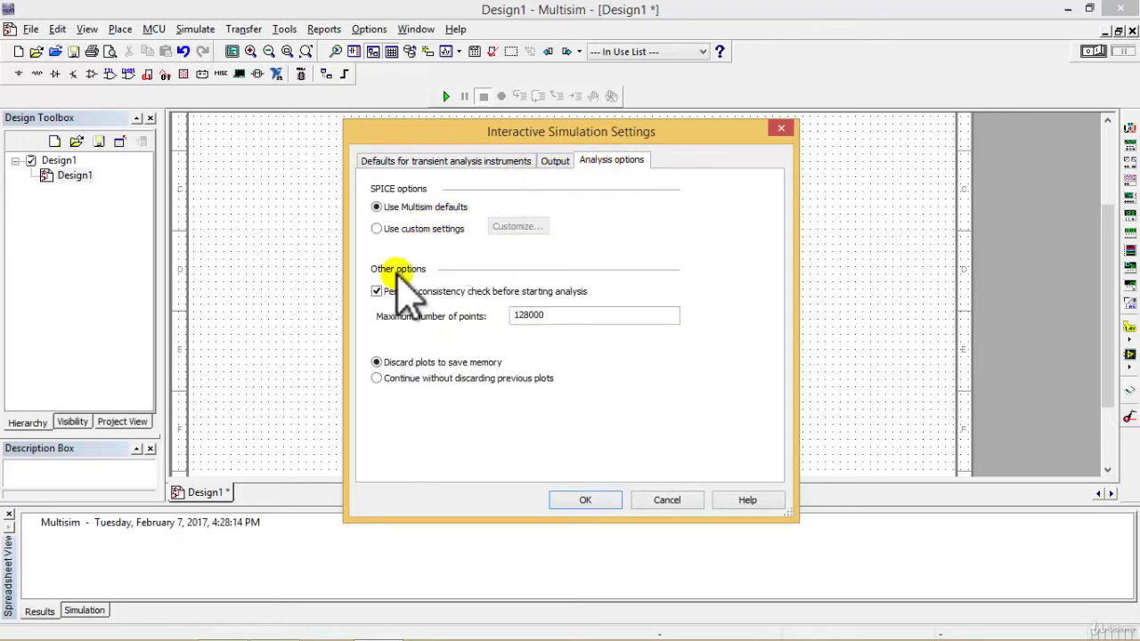
{"action": "left_click", "coordinate": [442, 158]}
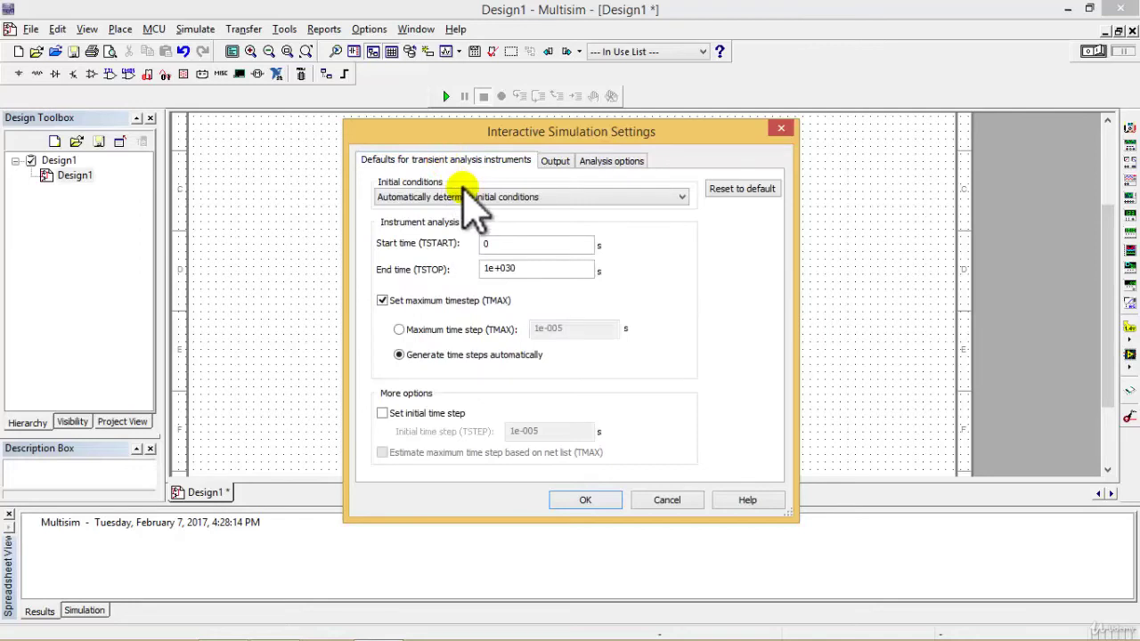
{"action": "left_click", "coordinate": [470, 198]}
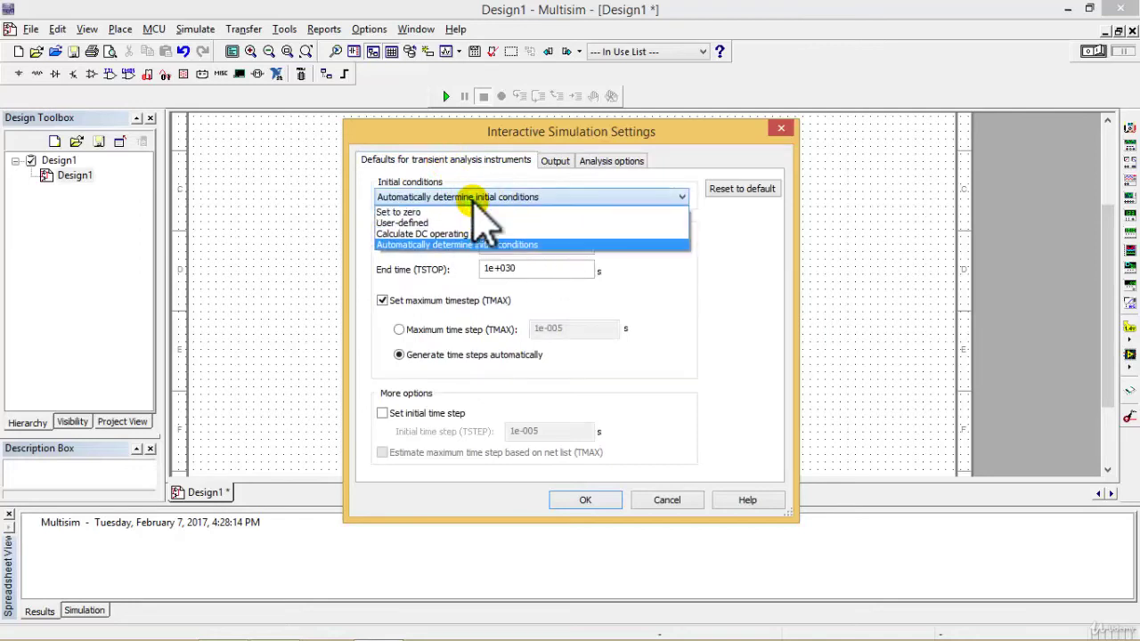
{"action": "left_click", "coordinate": [477, 201]}
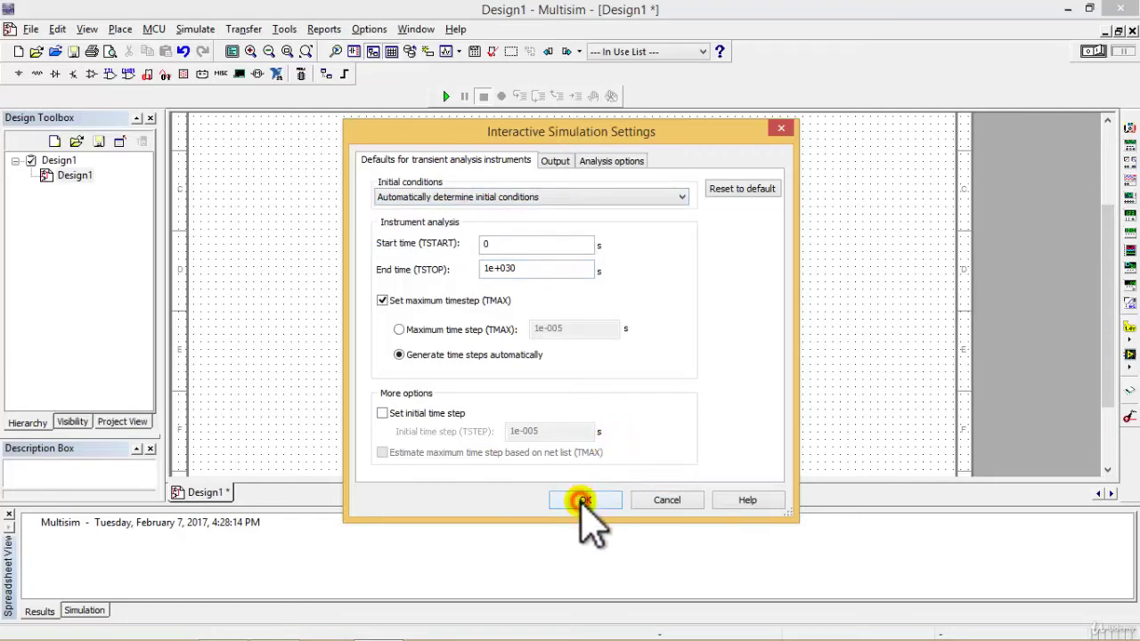
{"action": "left_click", "coordinate": [583, 501]}
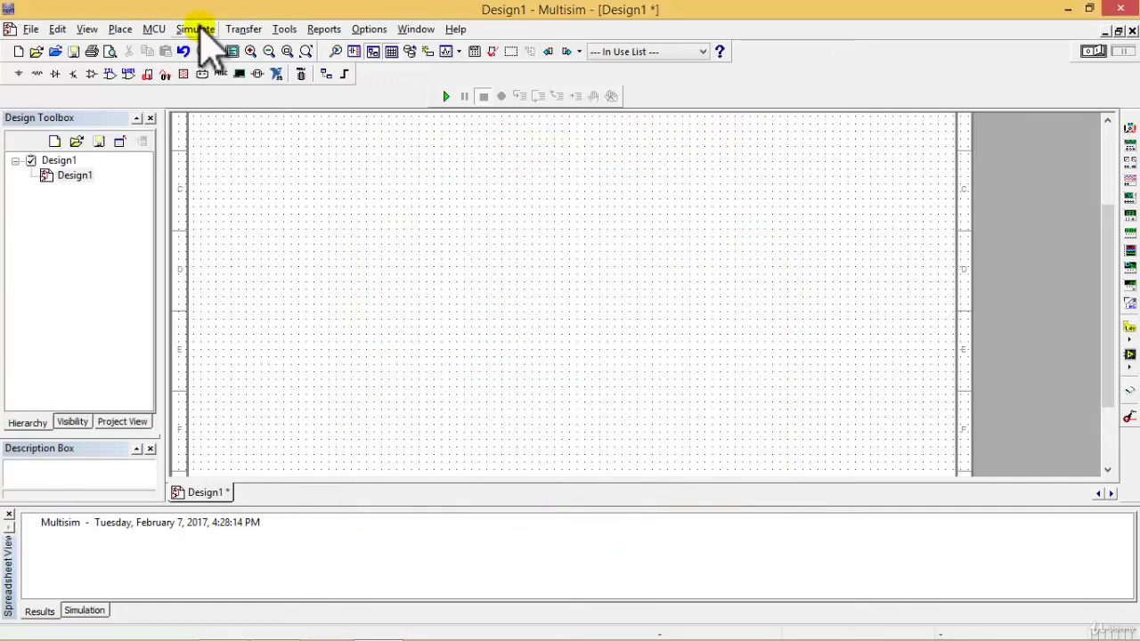
{"action": "left_click", "coordinate": [196, 29]}
{"action": "left_click", "coordinate": [246, 240]}
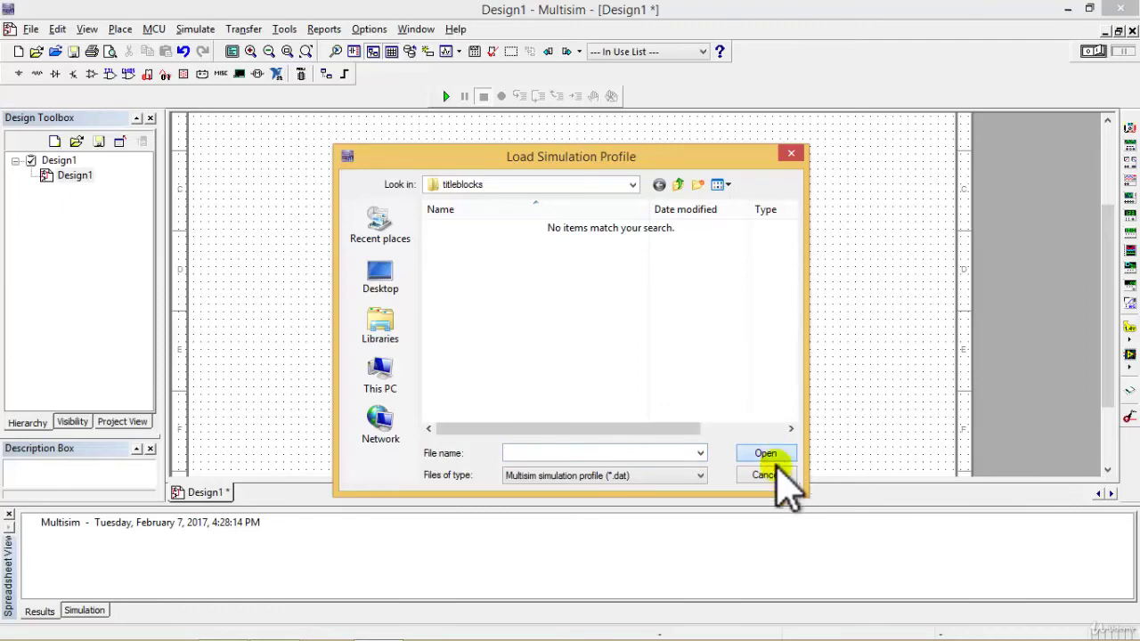
{"action": "left_click", "coordinate": [765, 474]}
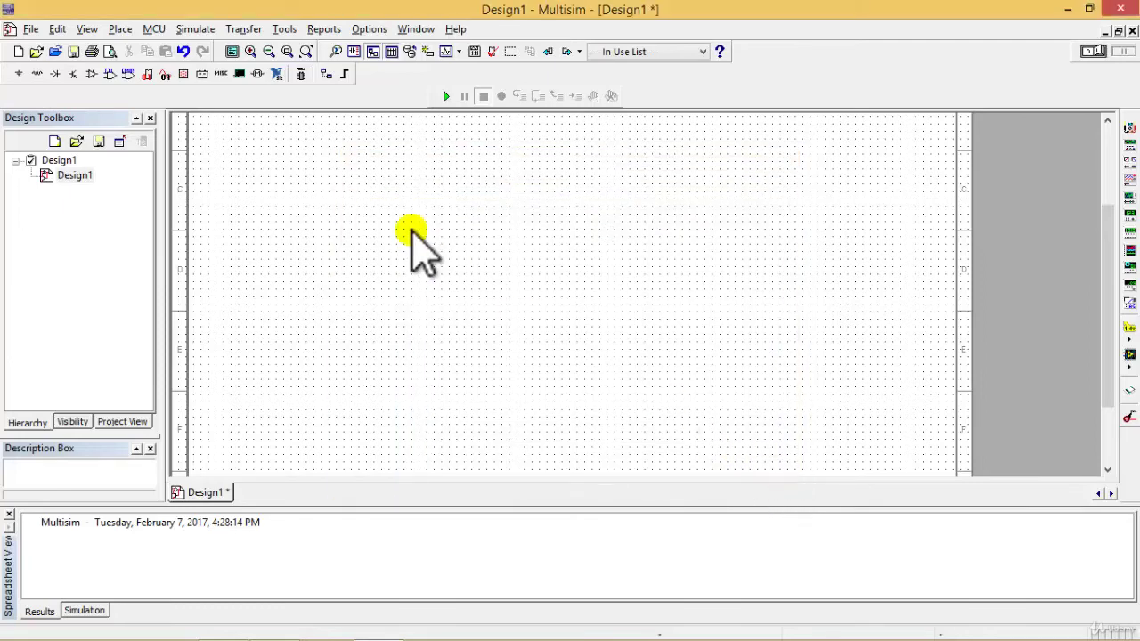
{"action": "left_click", "coordinate": [191, 30]}
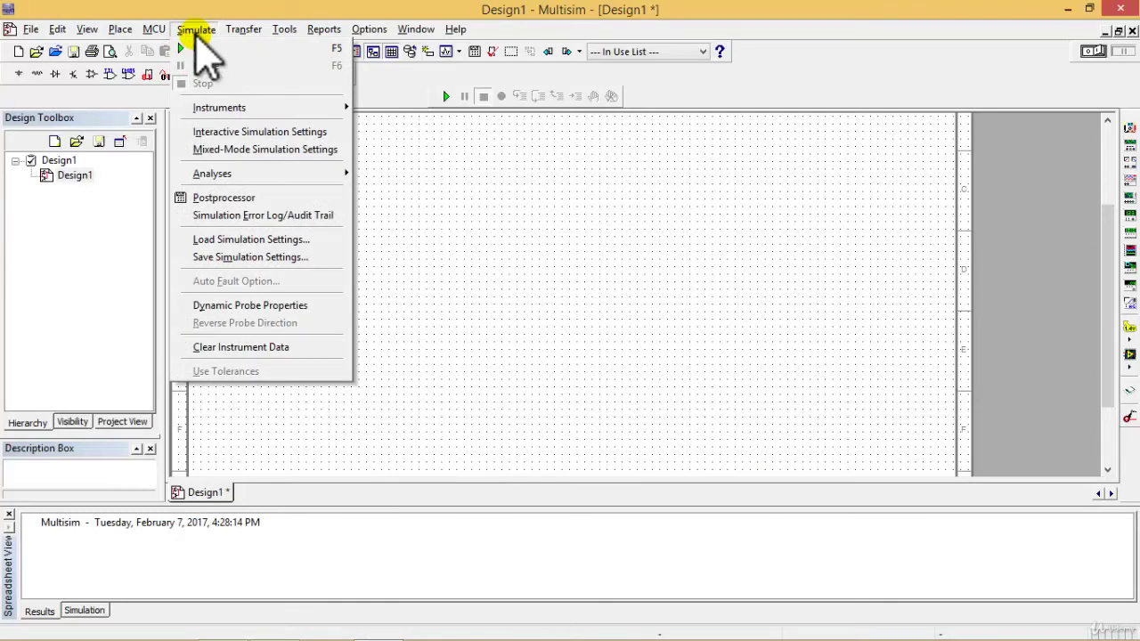
{"action": "left_click", "coordinate": [258, 258]}
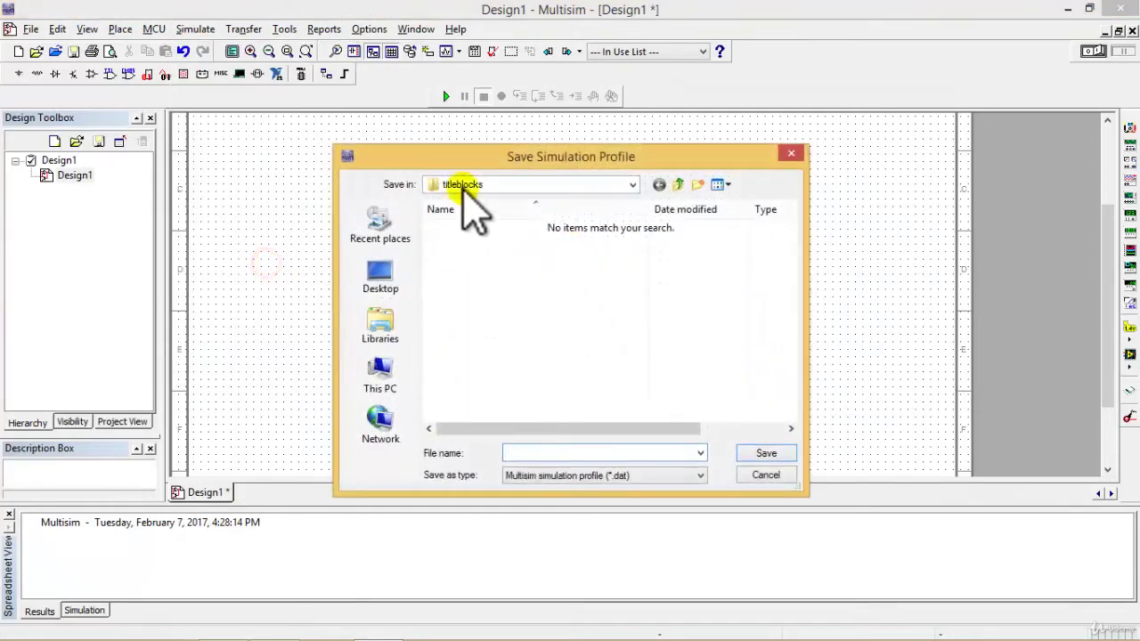
{"action": "left_click", "coordinate": [751, 476]}
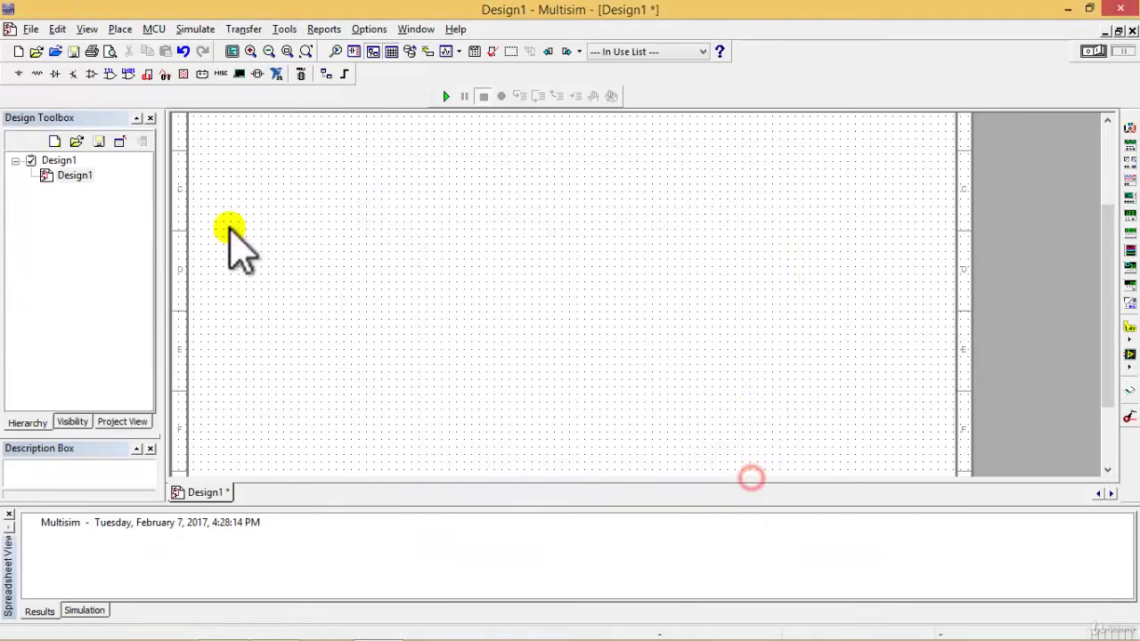
Open the Simulate menu with Alt+S to view its commands down to Clear Instrument Data.
{"action": "key", "text": "alt+s"}
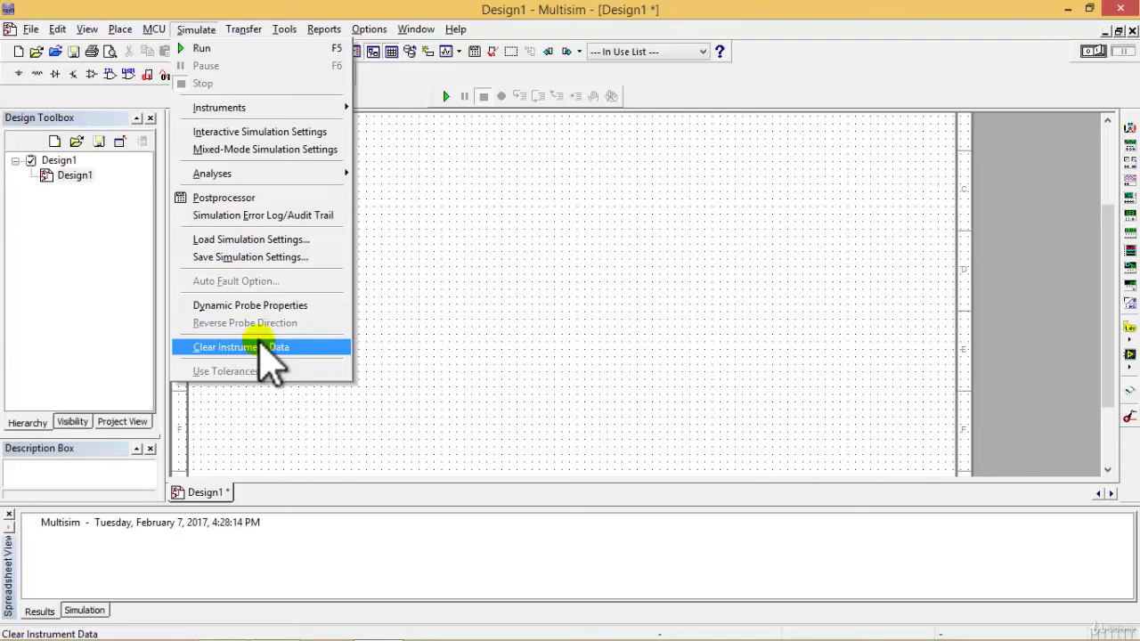
View the Transfer > Transfer to Ultiboard submenu, then dismiss the menu by clicking the canvas.
{"action": "mouse_move", "coordinate": [242, 33]}
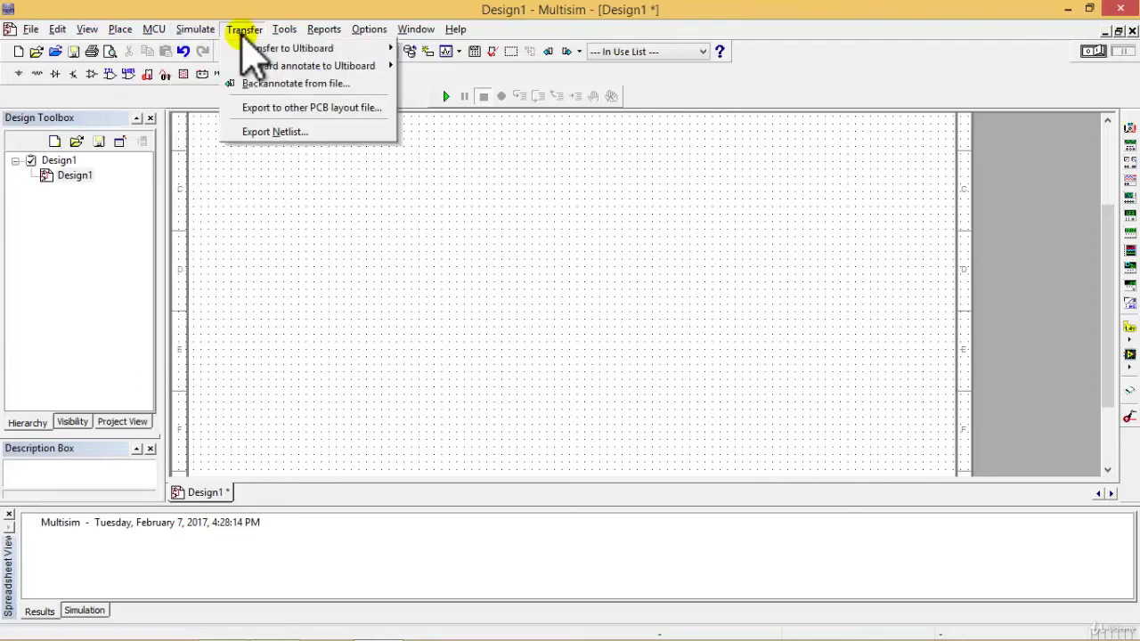
{"action": "left_click", "coordinate": [242, 32]}
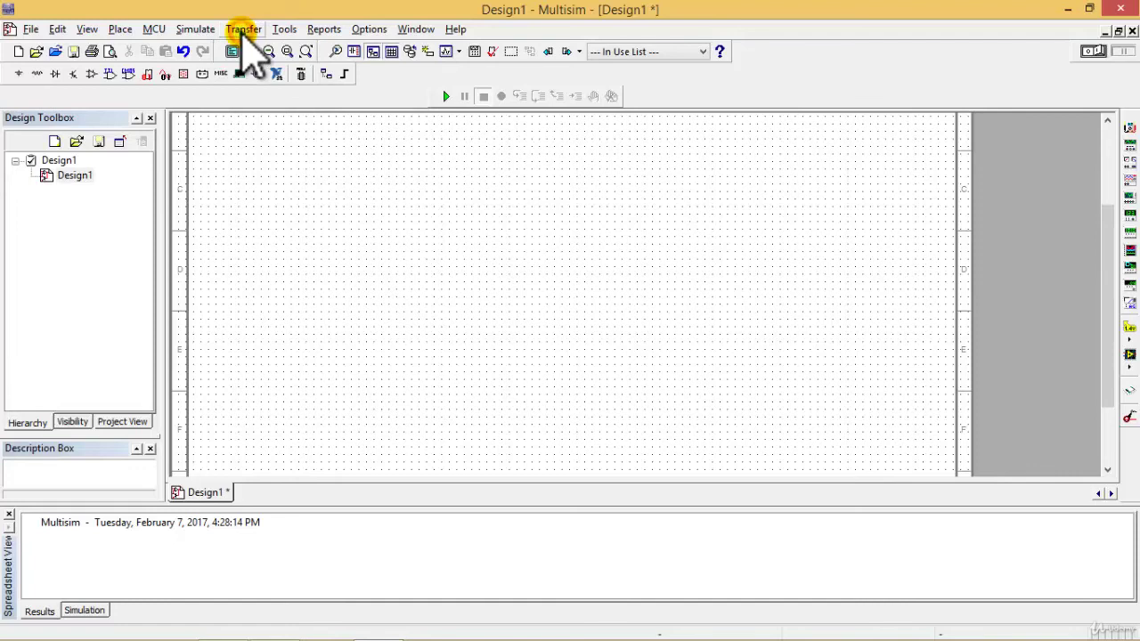
{"action": "left_click", "coordinate": [242, 32]}
{"action": "mouse_move", "coordinate": [307, 54]}
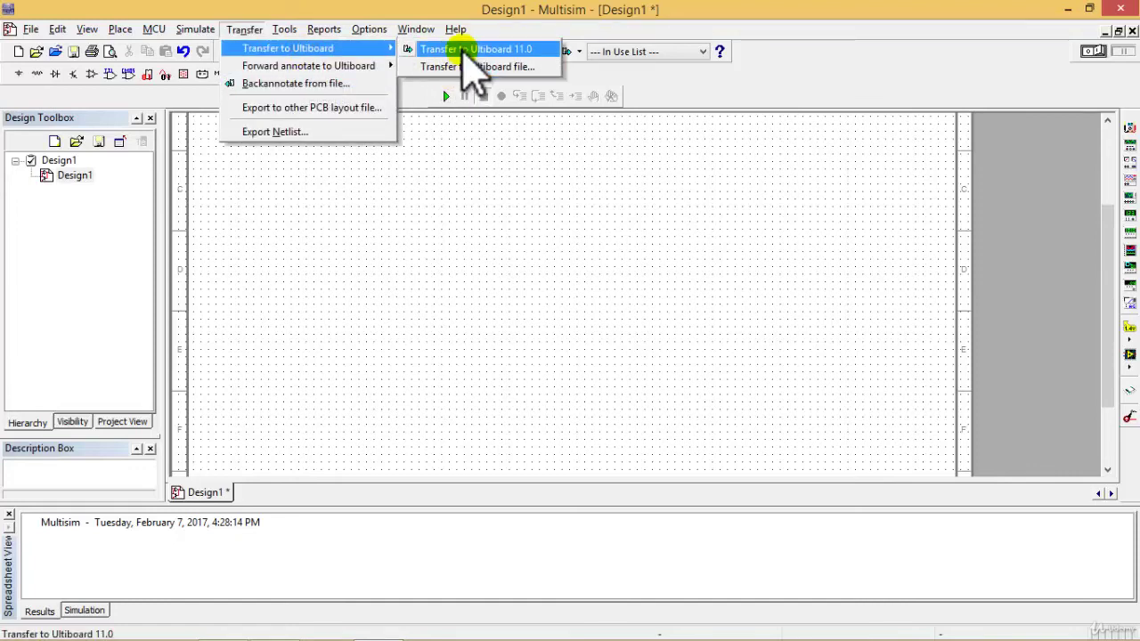
{"action": "left_click", "coordinate": [682, 296]}
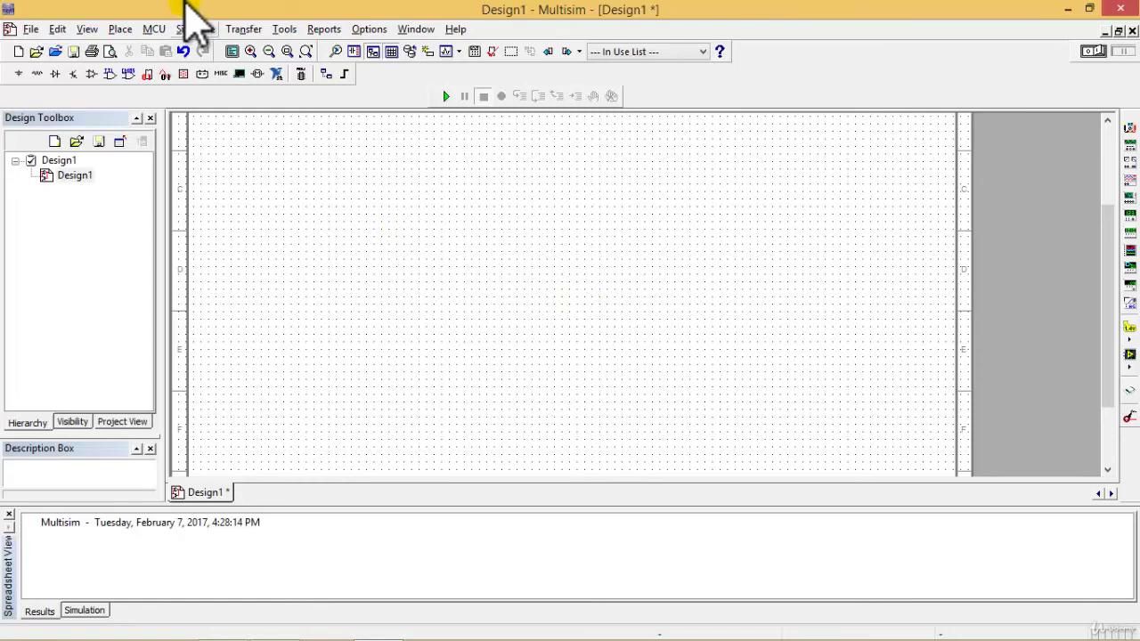
Run Transfer to Ultiboard 11.0 to bring up the Save As dialog for Design1.ewnet.
{"action": "left_click", "coordinate": [243, 29]}
{"action": "mouse_move", "coordinate": [264, 49]}
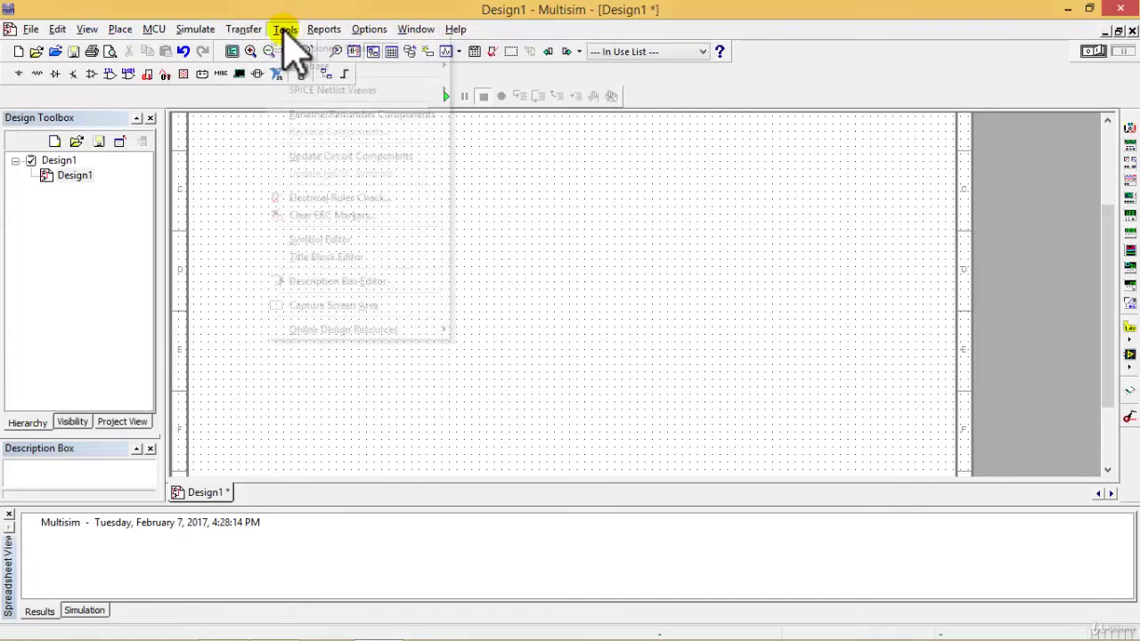
{"action": "left_click", "coordinate": [246, 24]}
{"action": "left_click", "coordinate": [237, 28]}
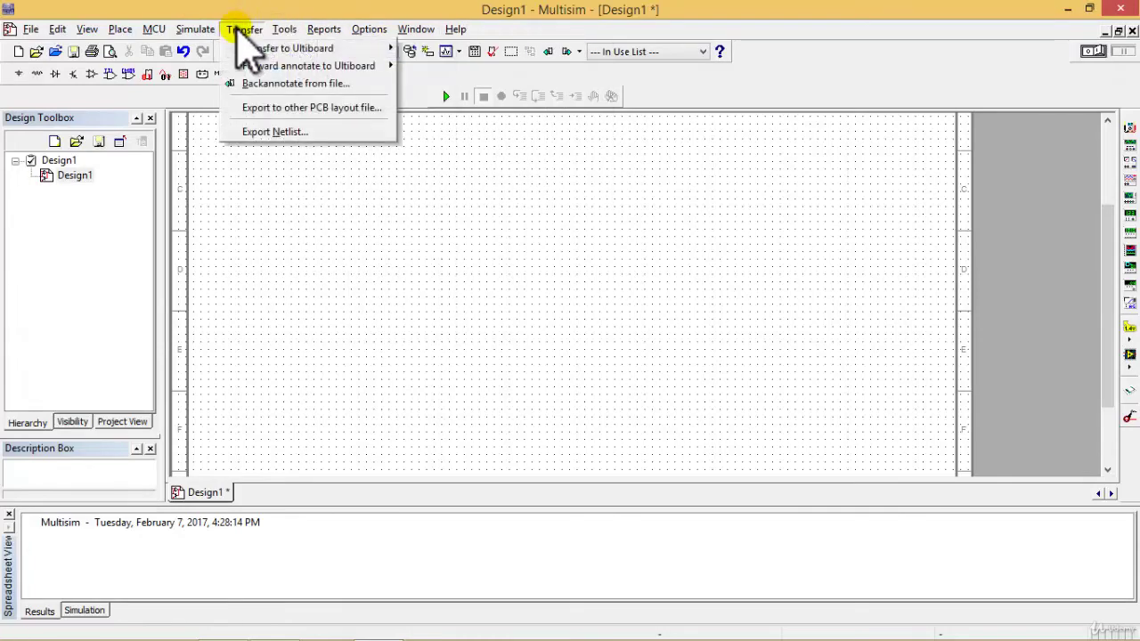
{"action": "mouse_move", "coordinate": [339, 48]}
{"action": "left_click", "coordinate": [419, 49]}
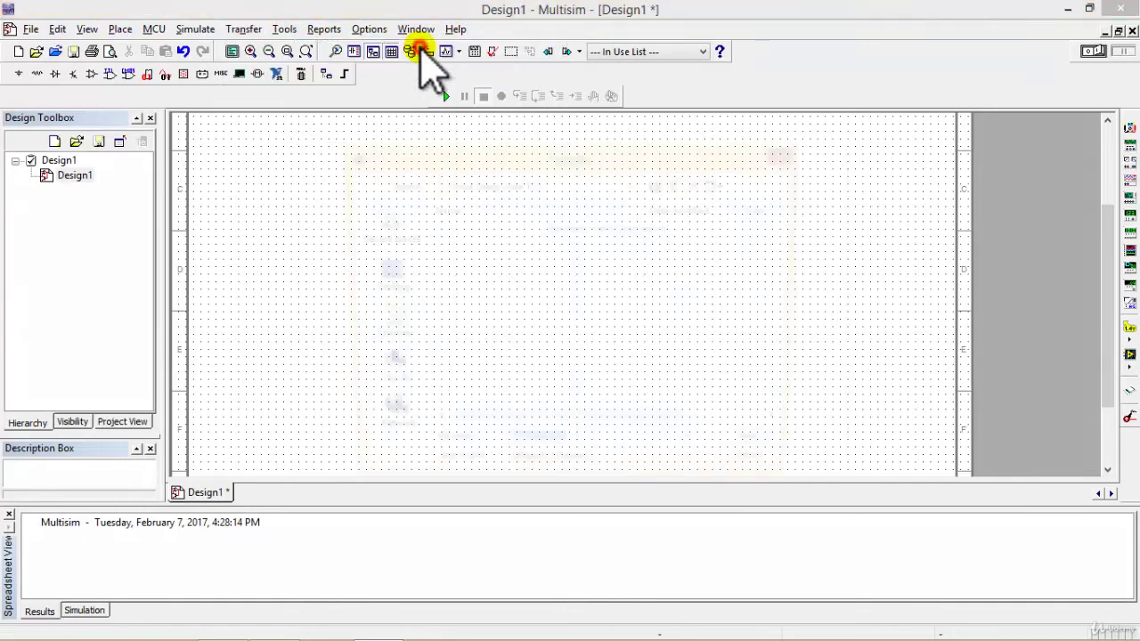